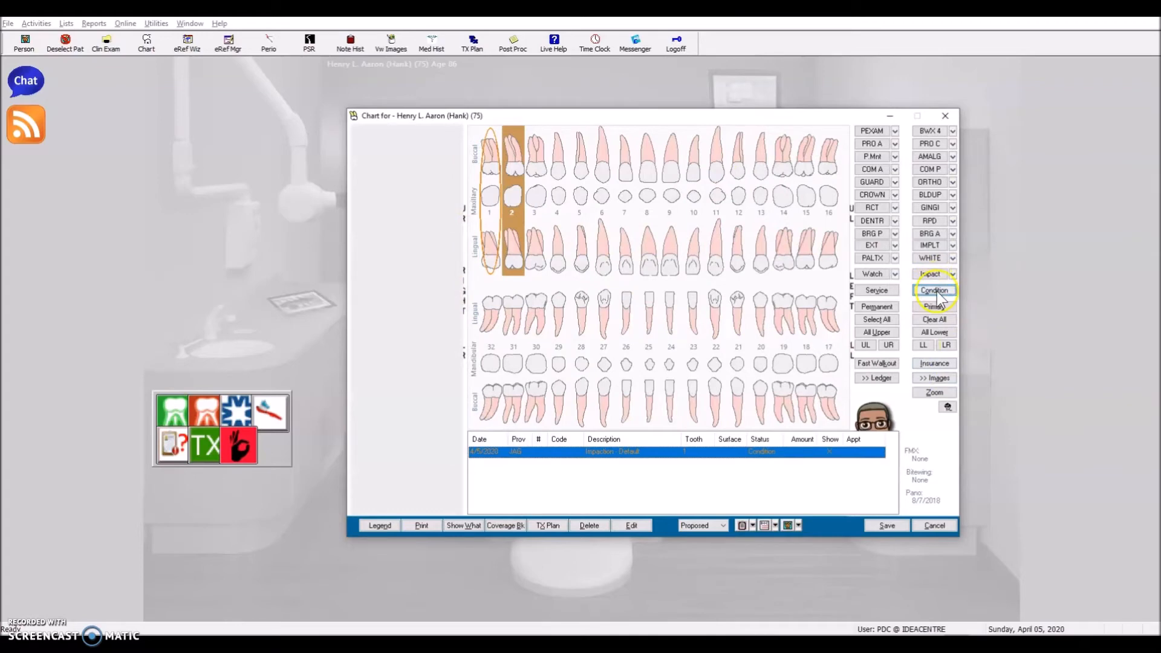
Chart the "Impaction - Default" condition on tooth 2
scroll(508, 331, up, 3)
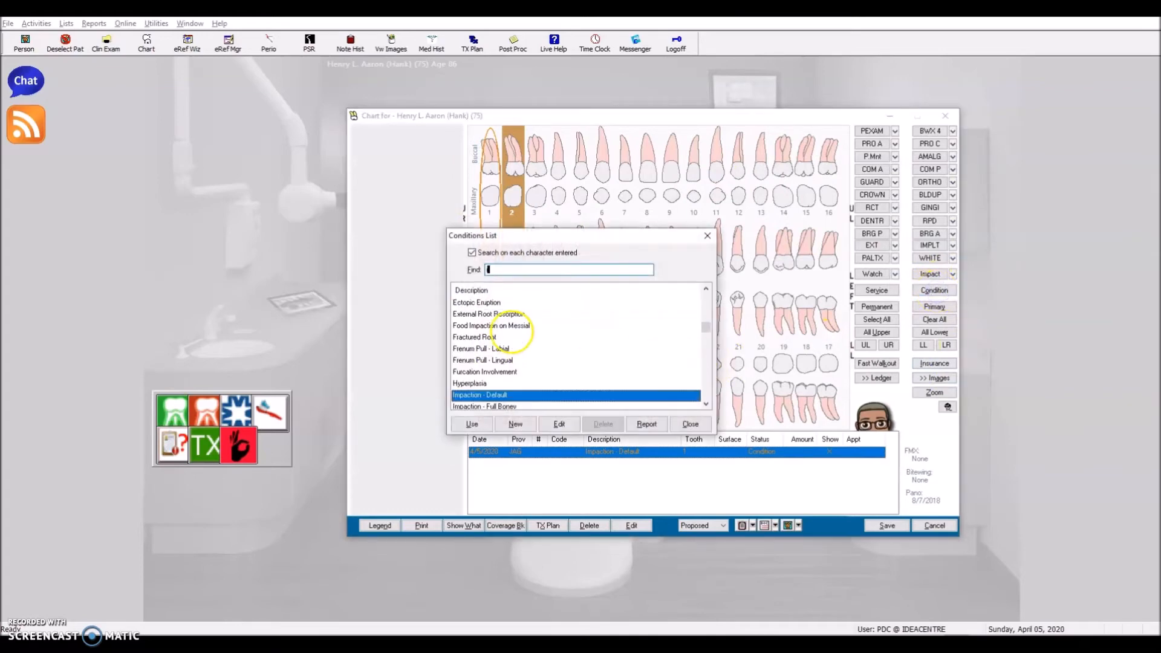
click(480, 422)
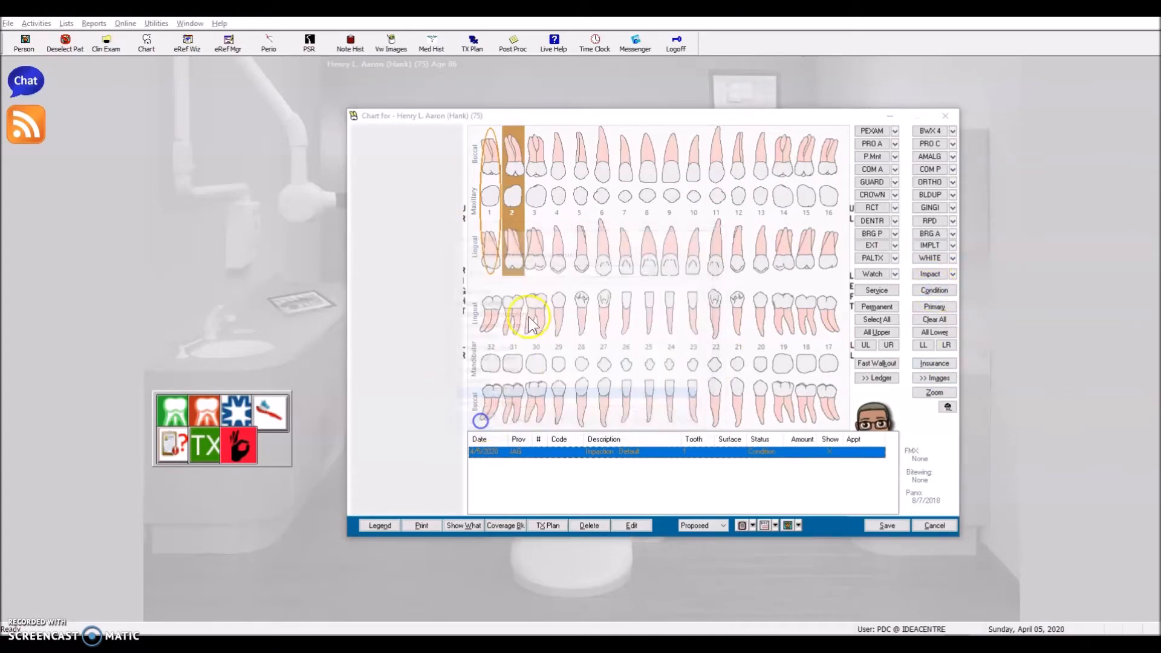
click(769, 234)
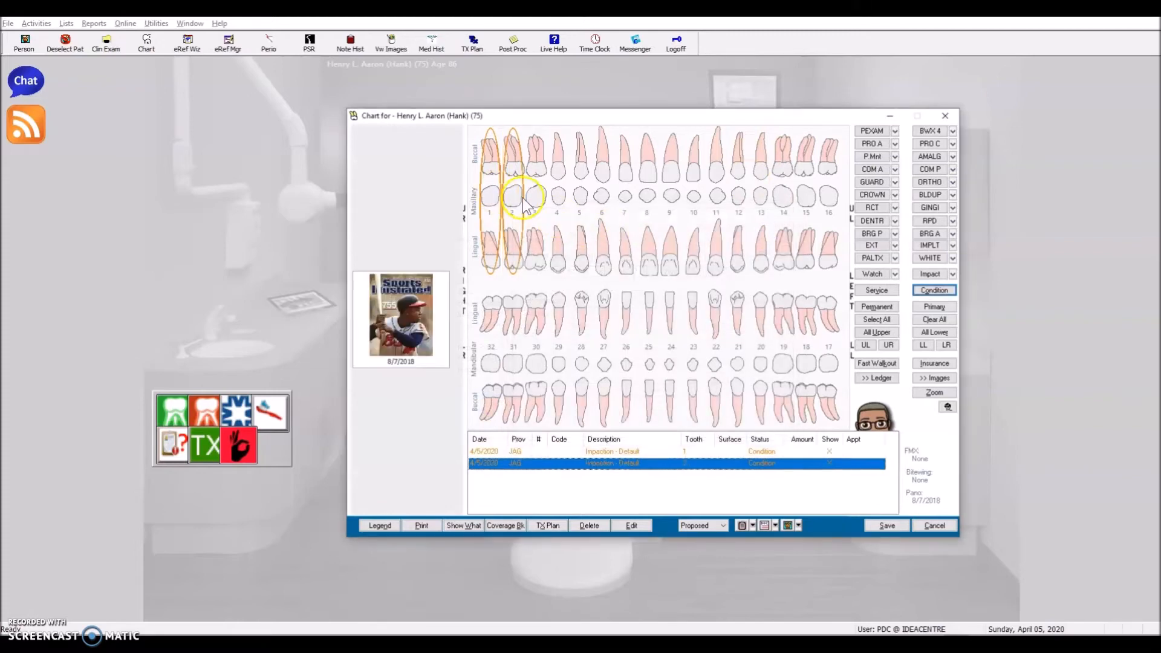
Chart service R7140 EXTRACT - REFERRED on tooth 2 with the treatment plan response set to Referred
click(525, 203)
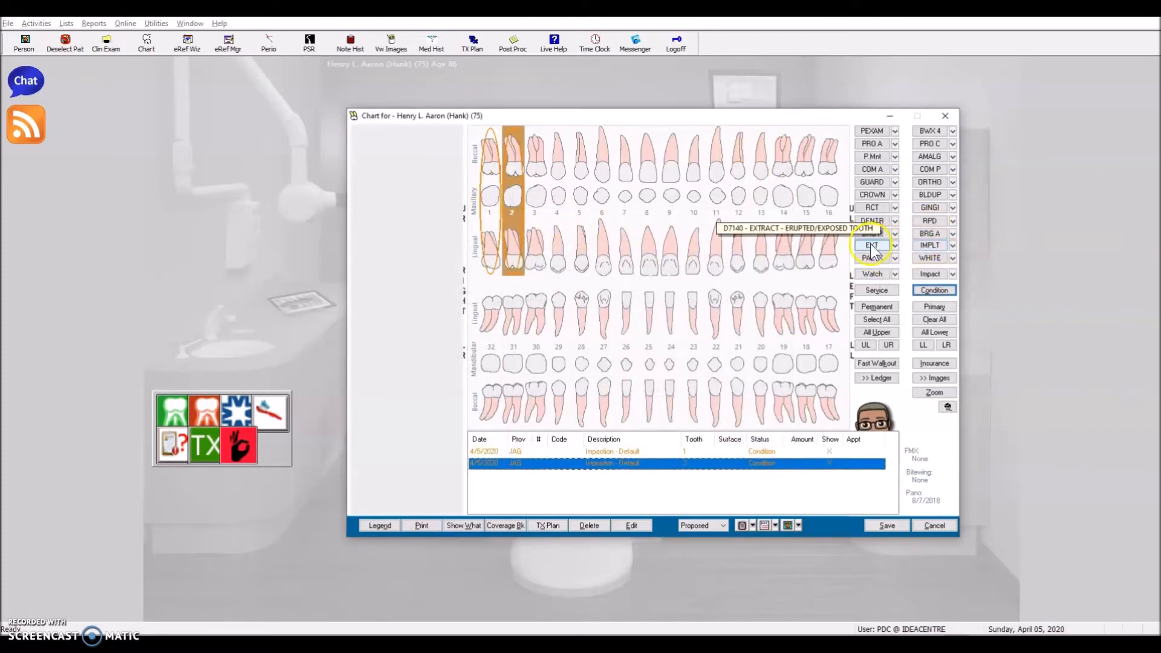
click(896, 247)
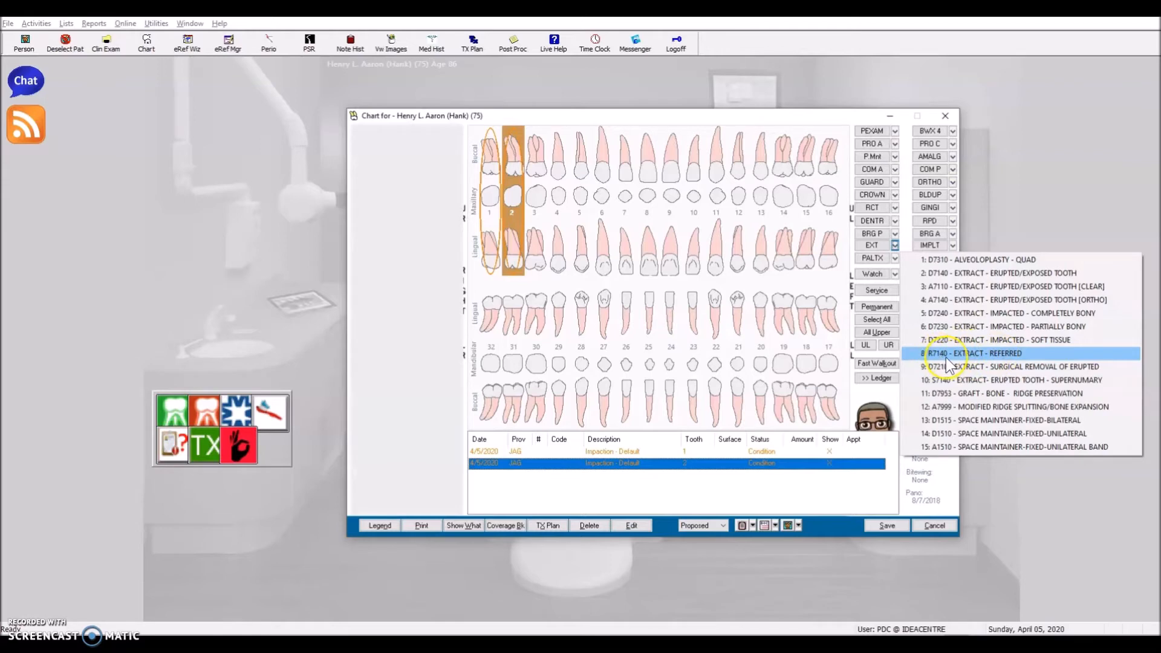
click(1021, 354)
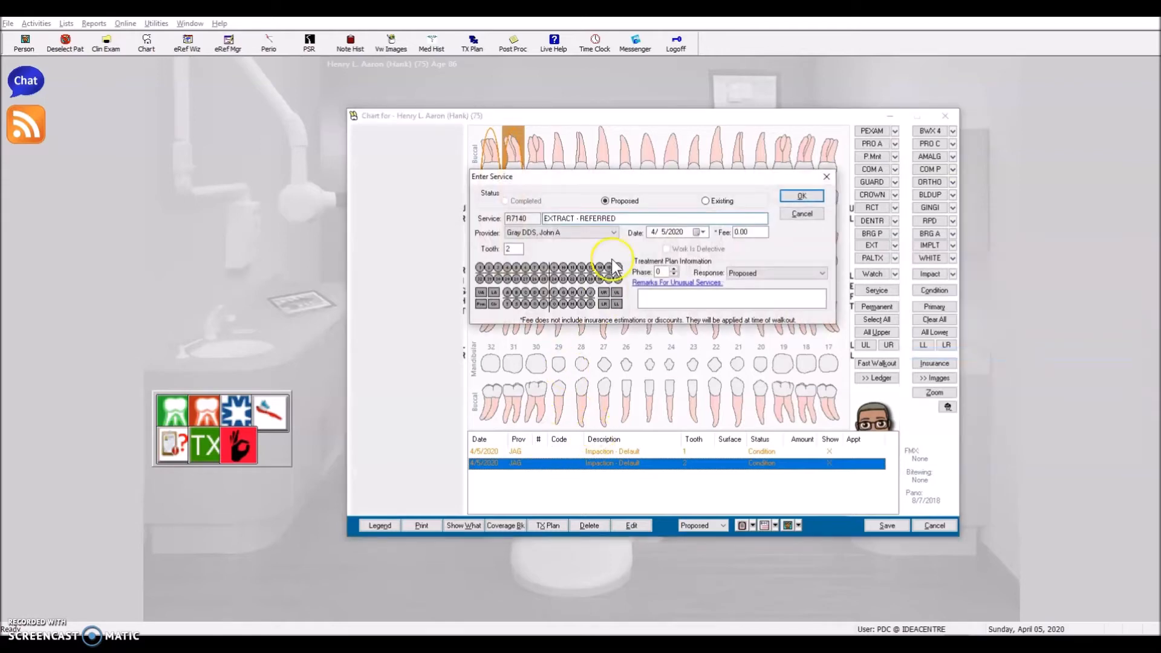
click(752, 273)
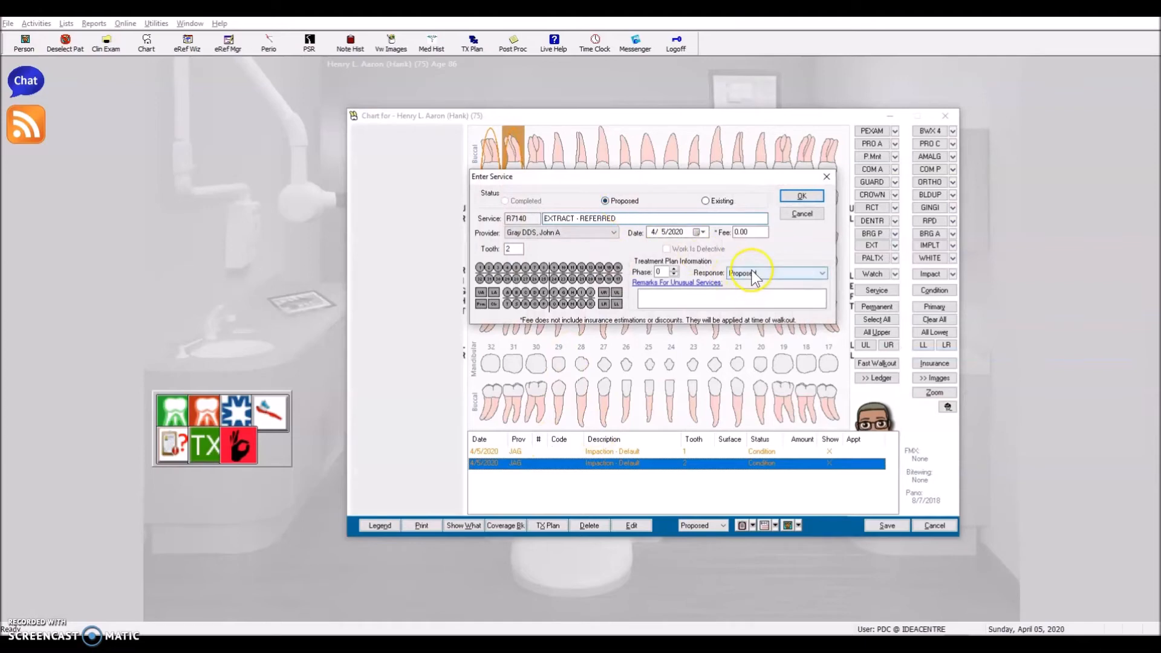
click(750, 299)
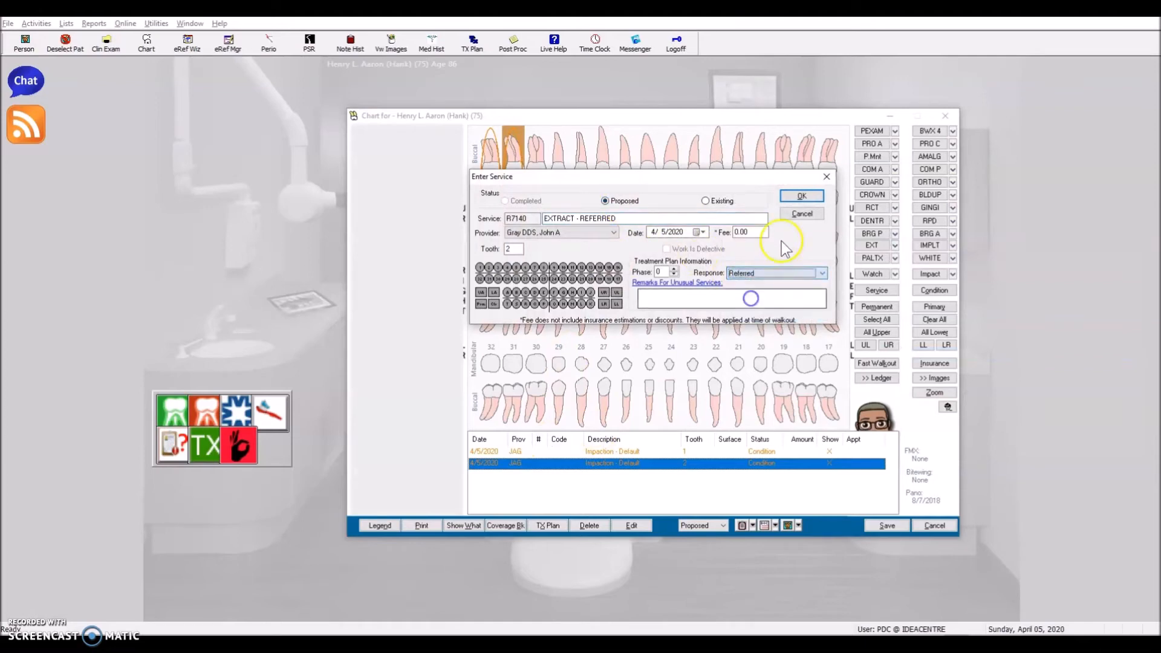
click(800, 198)
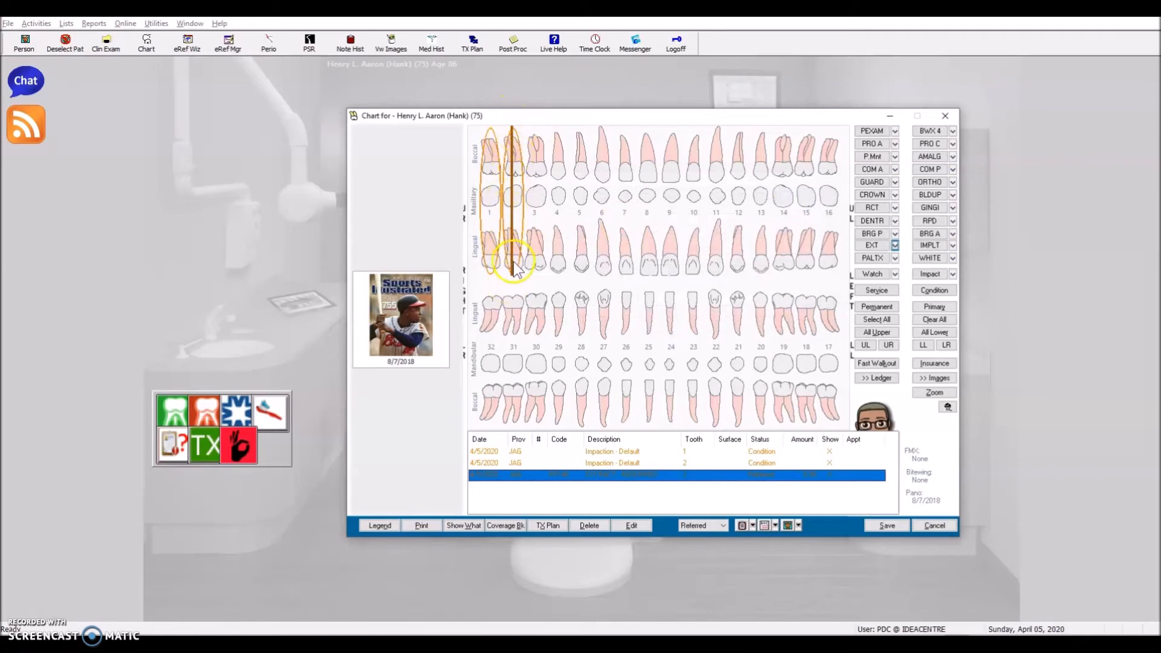
Chart service D7140 EXTRACT - ERUPTED/EXPOSED TOOTH on tooth 3 with the response set to Proposed
click(536, 195)
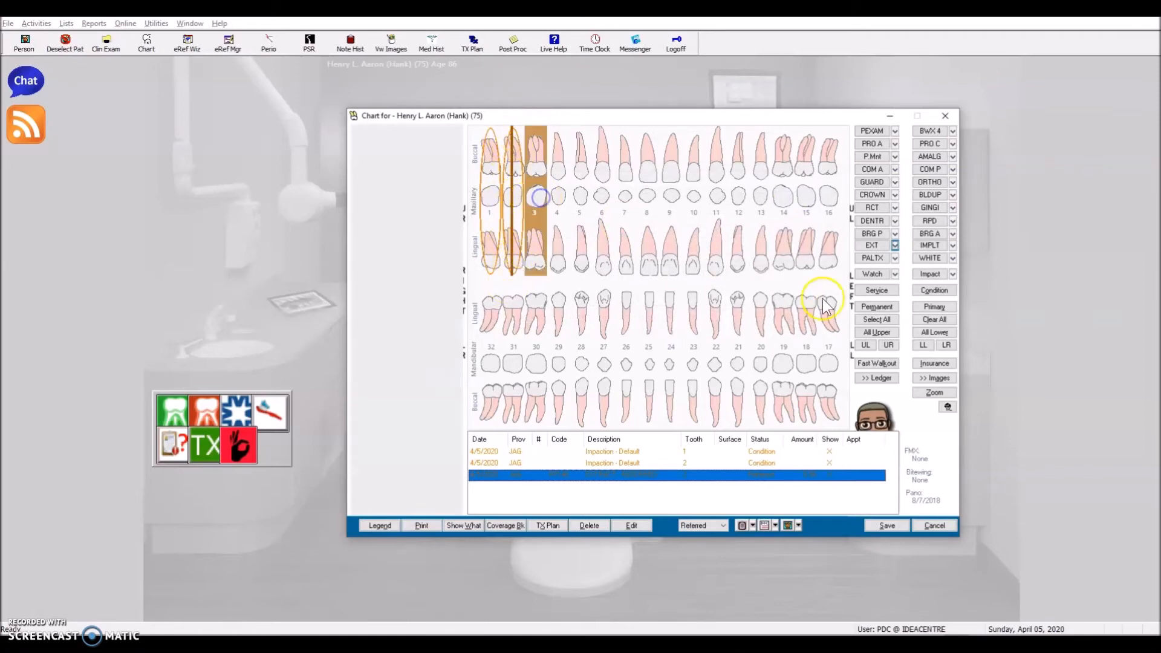
click(872, 245)
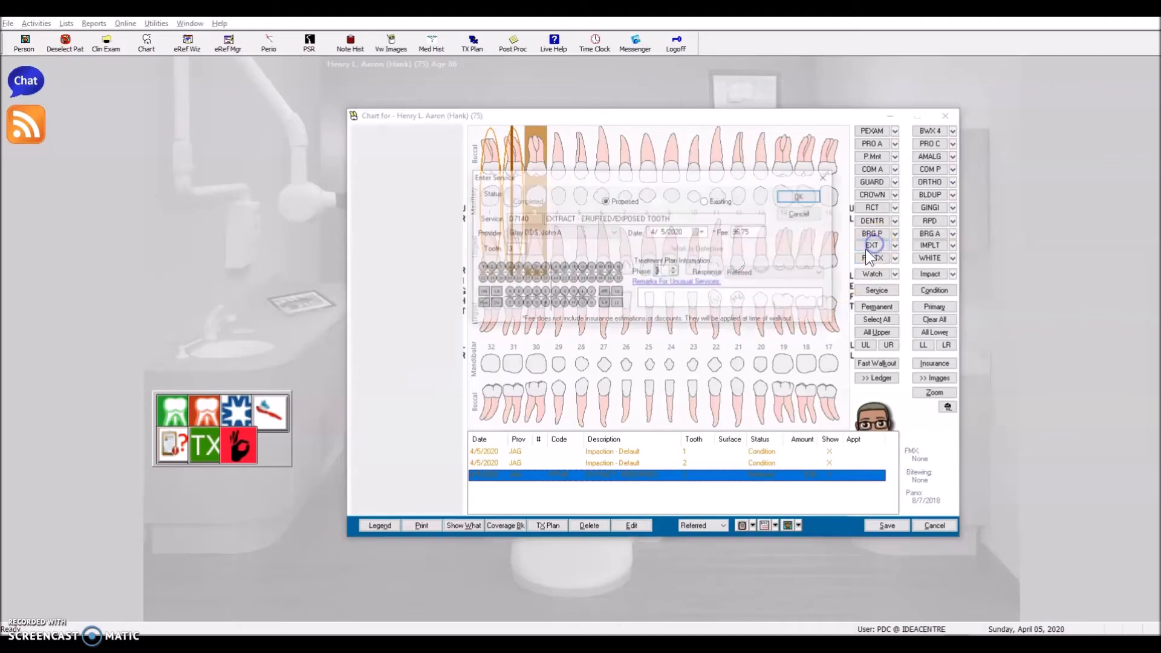
click(756, 273)
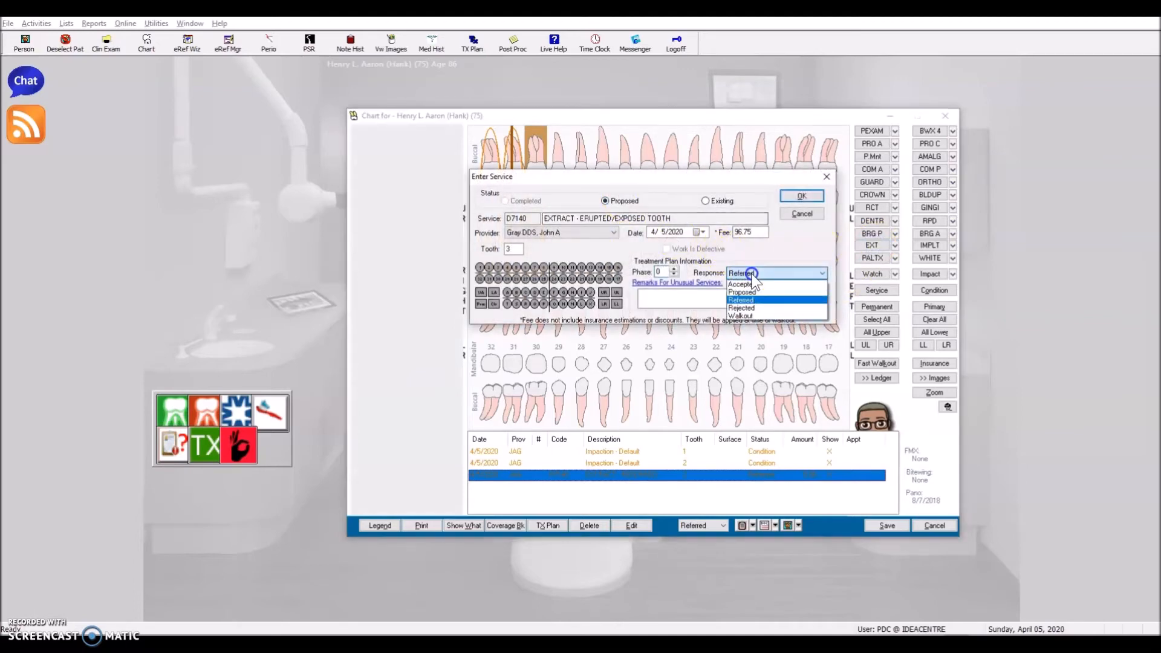
click(755, 293)
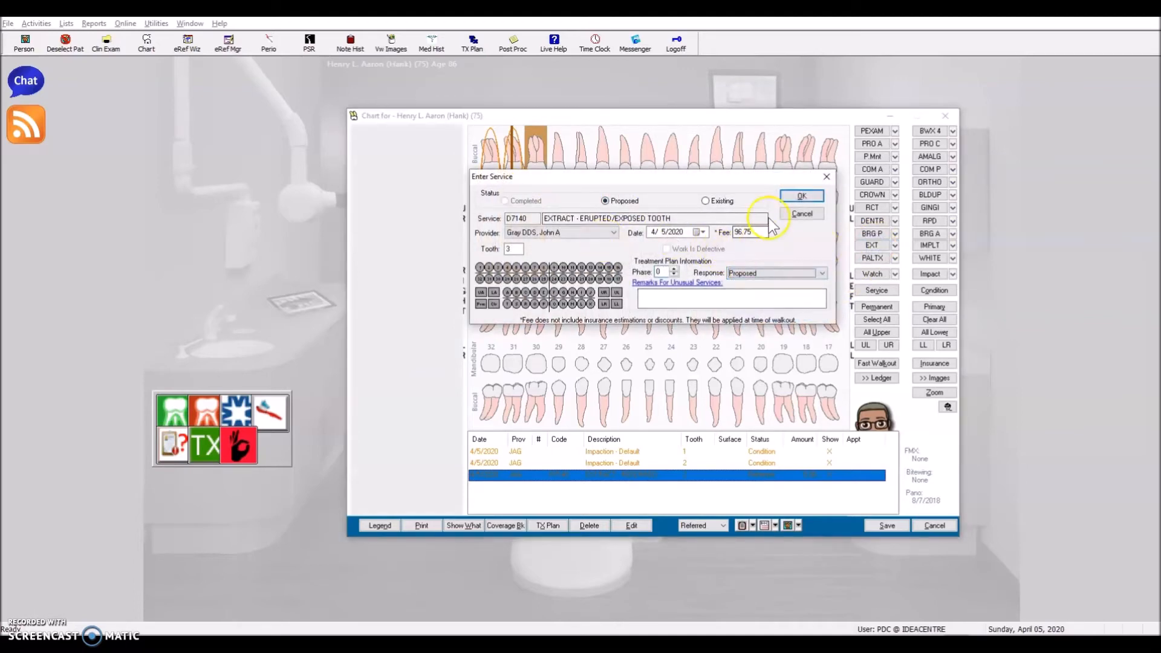
click(802, 197)
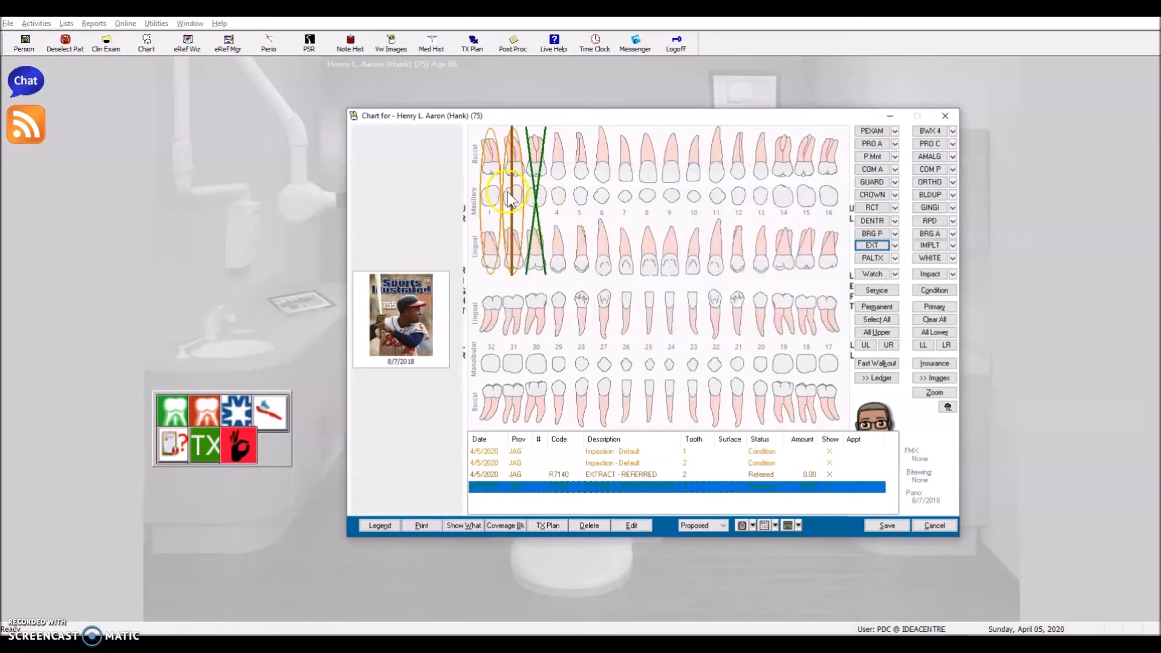
Chart a D7140 extraction on tooth 4 with the status Existing
click(557, 198)
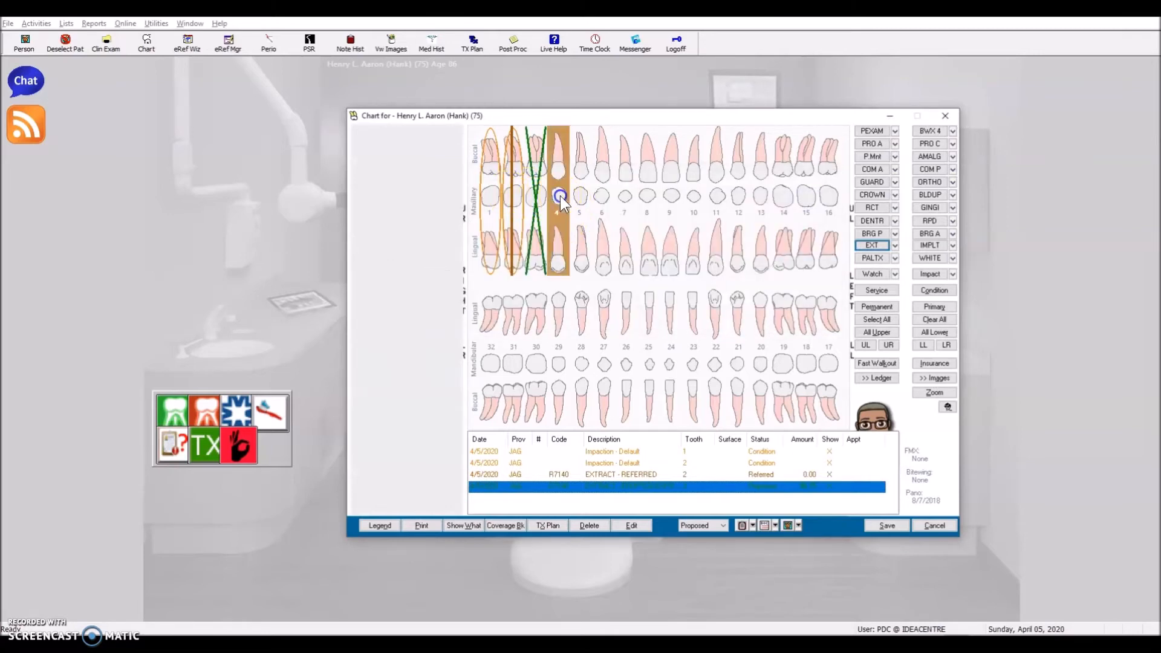
click(881, 249)
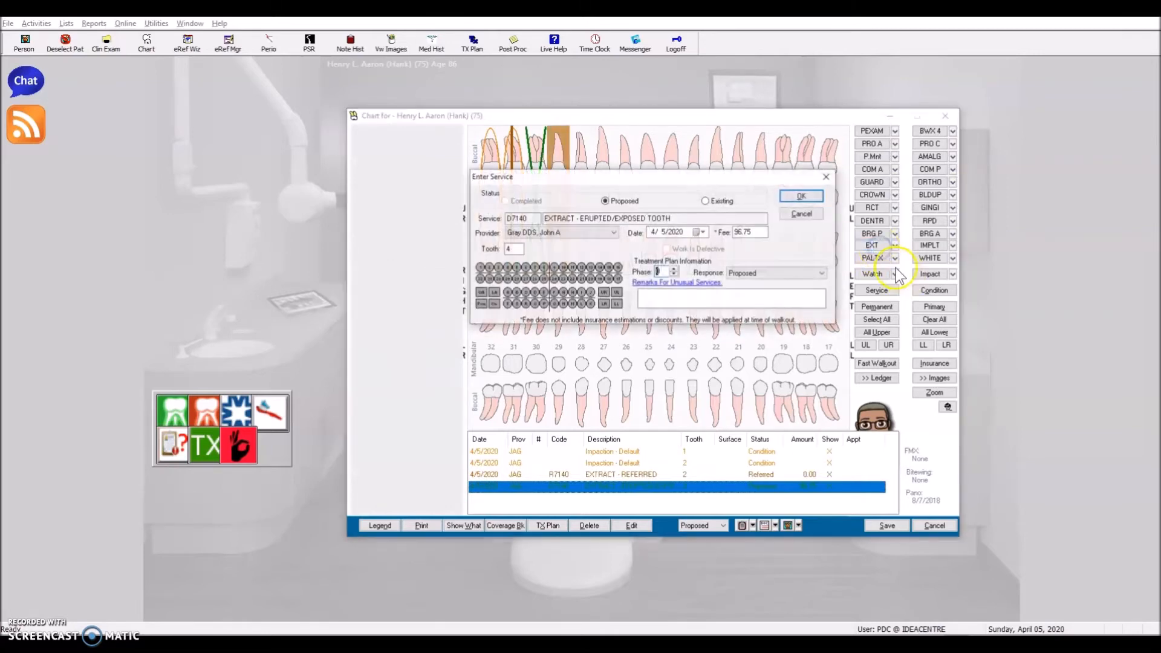
click(709, 201)
click(800, 197)
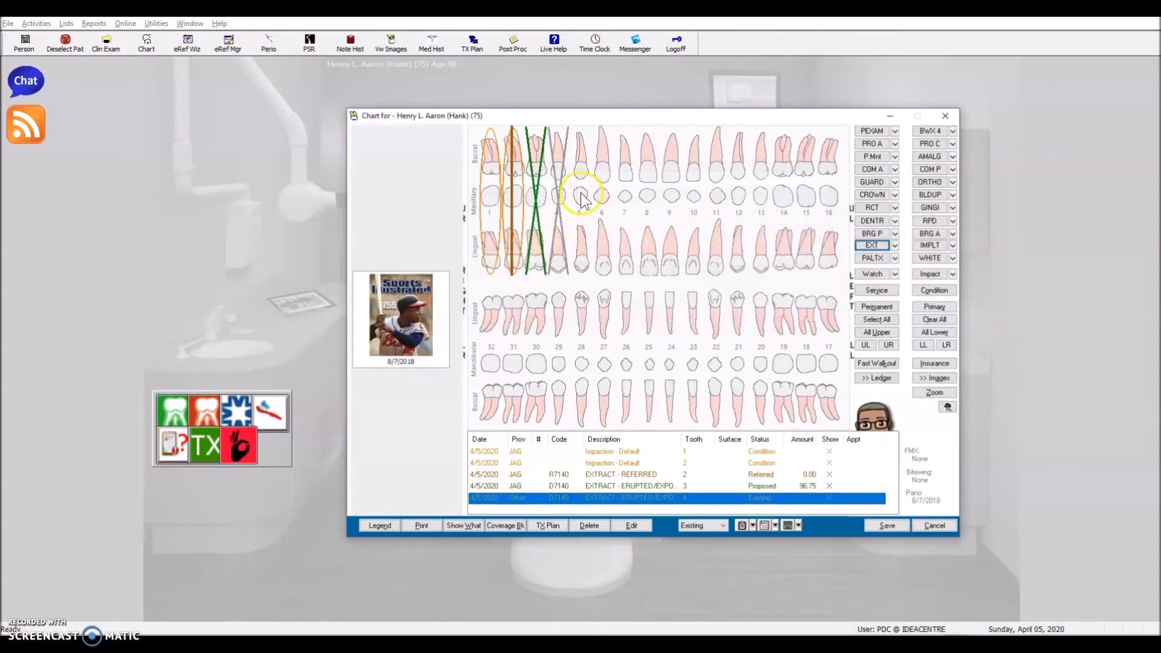
Chart service A7140 EXTRACT - ERUPTED/EXPOSED TOOTH [ORTHO] on tooth 5 as Existing
click(580, 194)
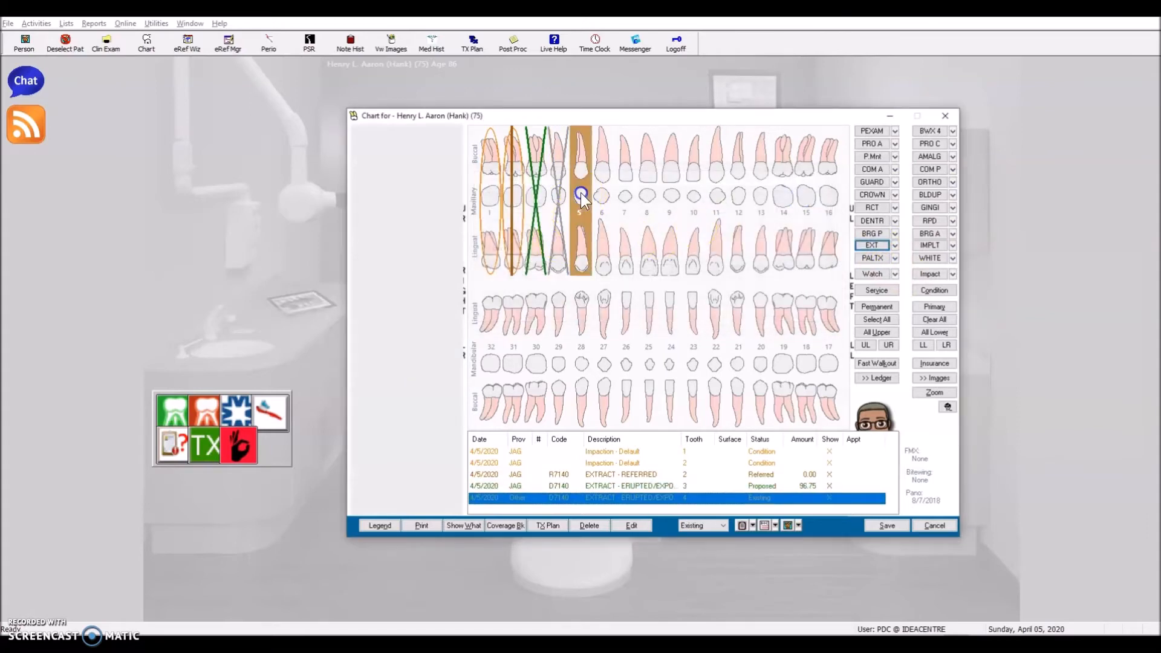
click(895, 245)
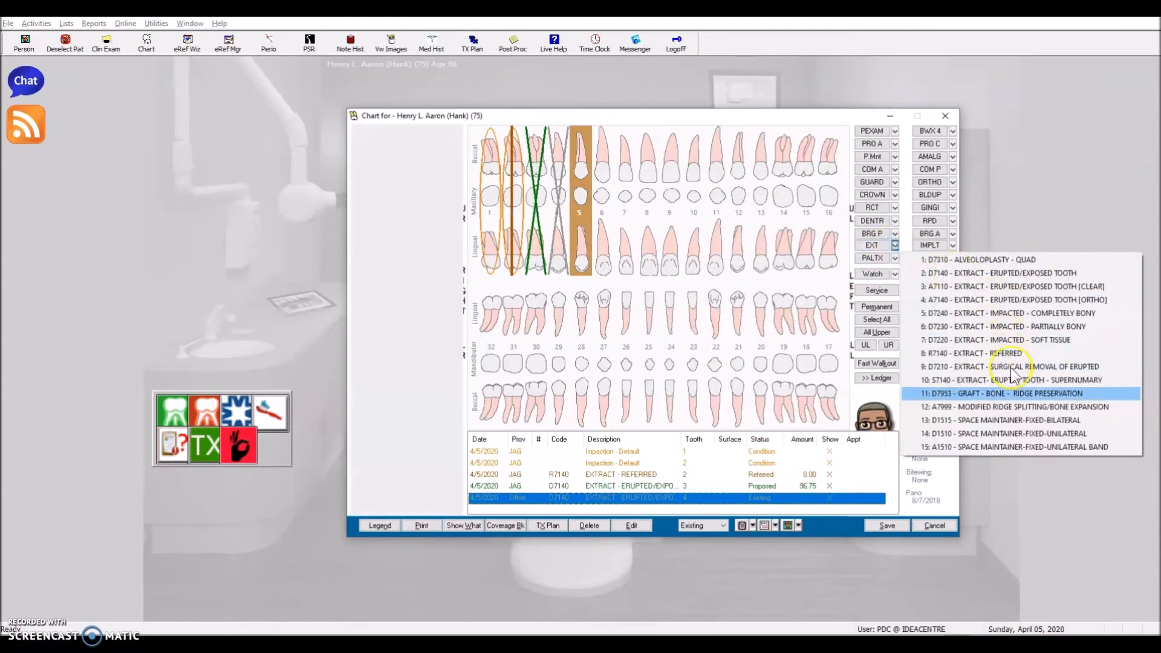
click(1080, 301)
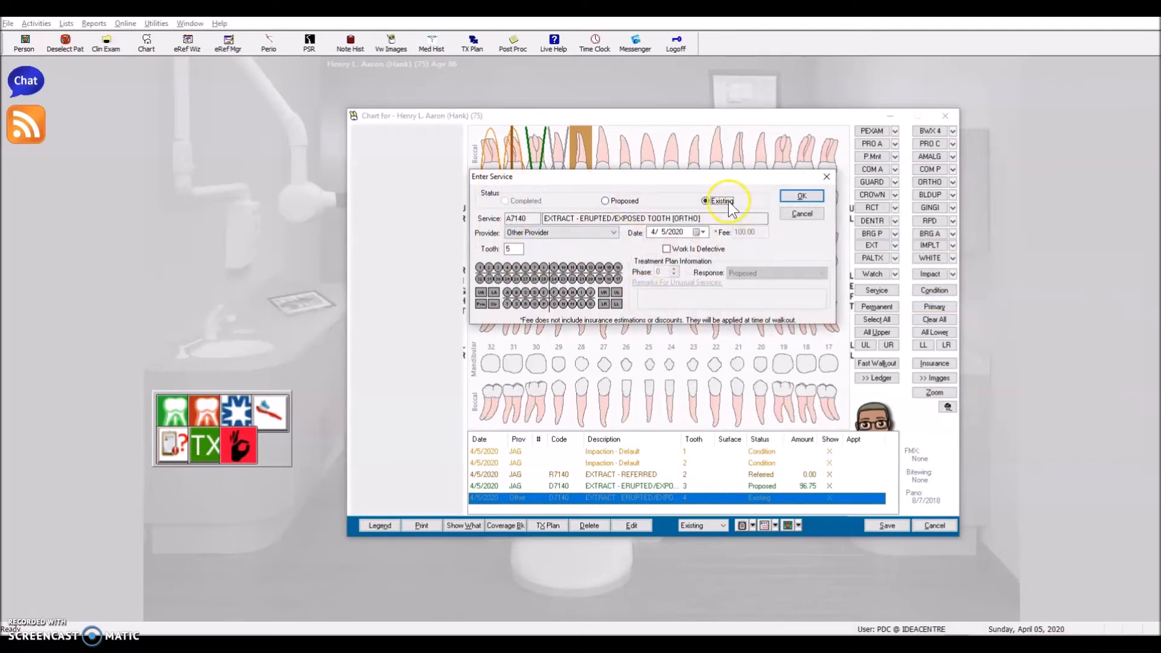
click(802, 196)
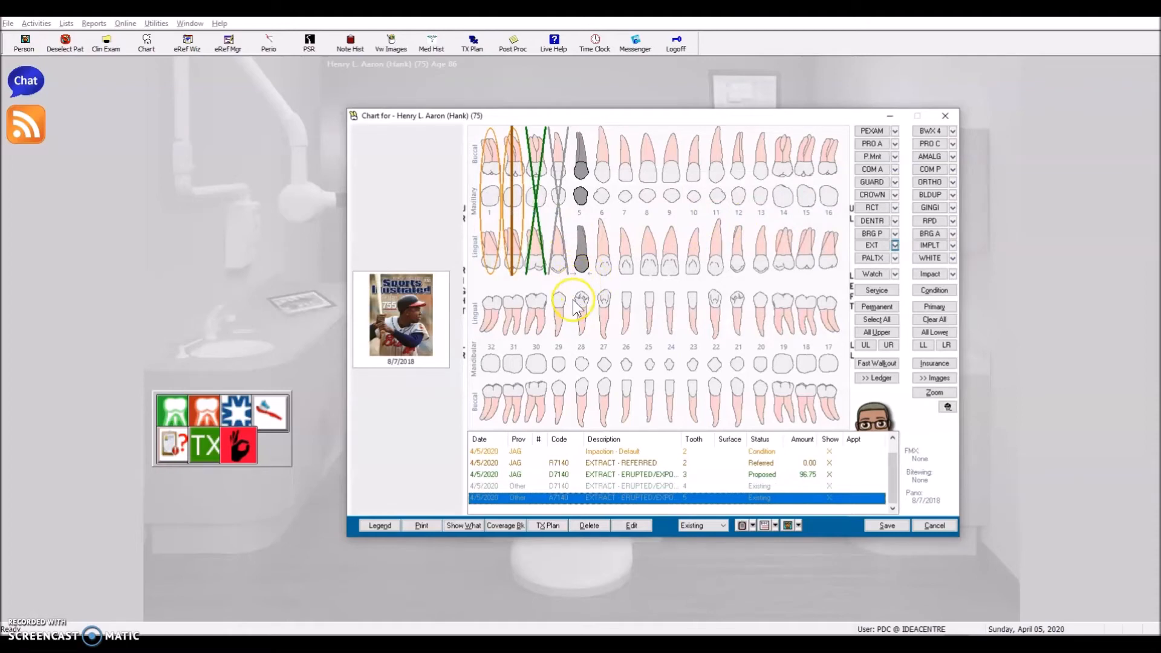
Chart the "Missing - Congenitally" condition on tooth 6
click(601, 214)
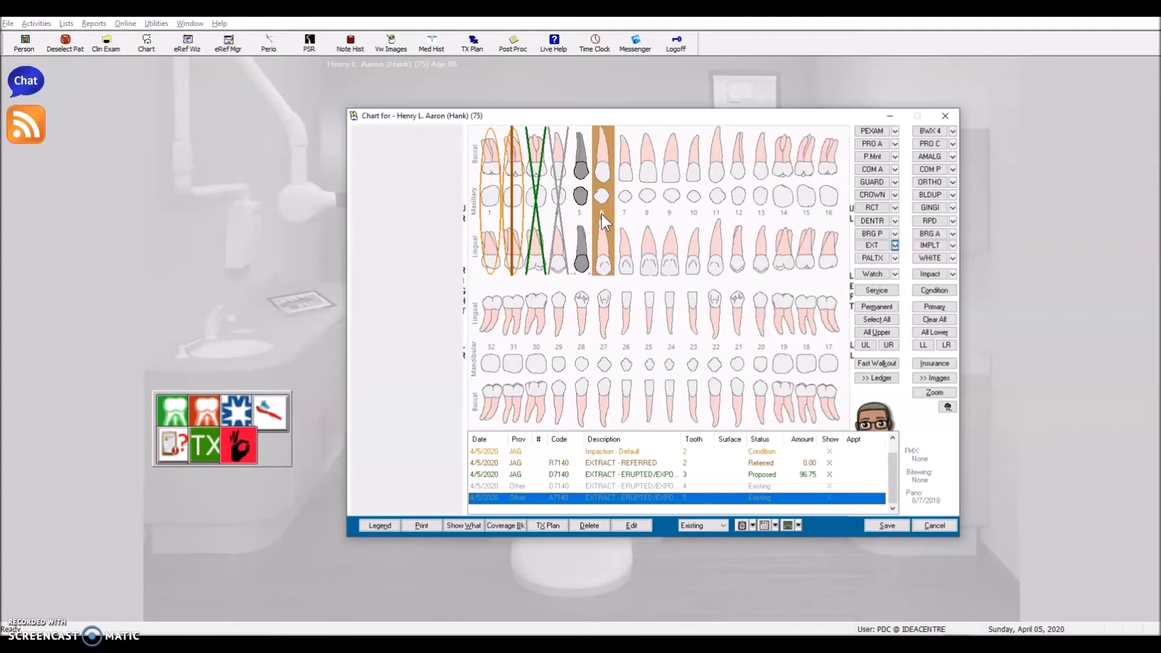
click(947, 295)
text(m)
scroll(579, 382, down, 2)
click(515, 350)
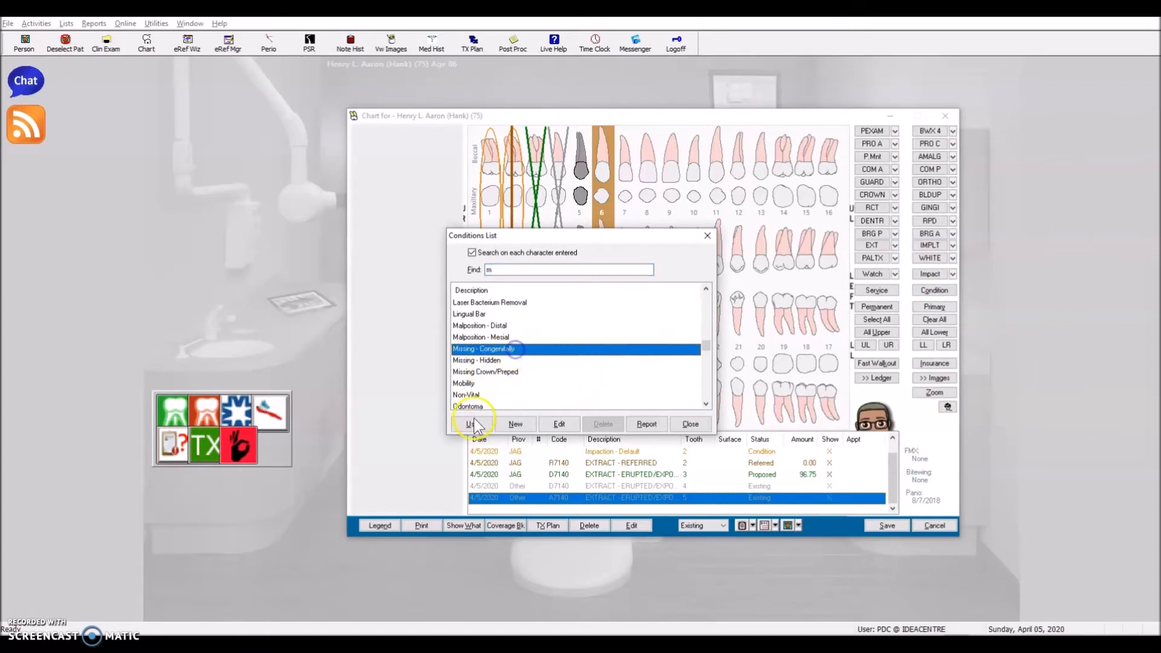
click(471, 424)
click(767, 235)
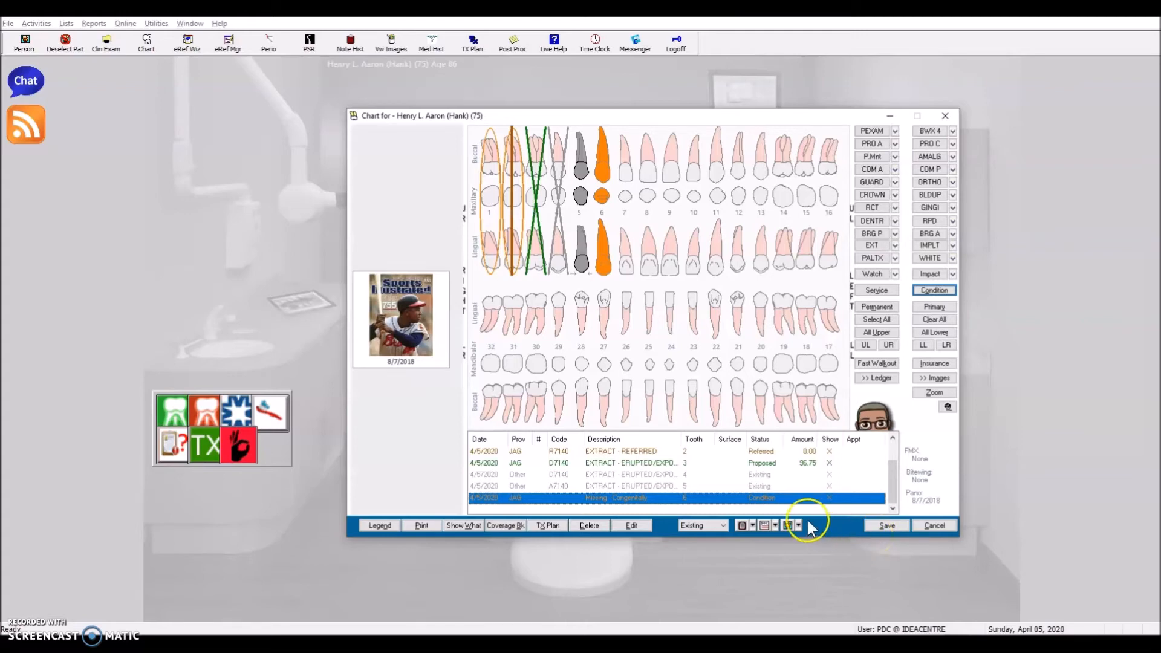
Switch to the chart of the second patient in the patient list and reposition the chart window
click(787, 525)
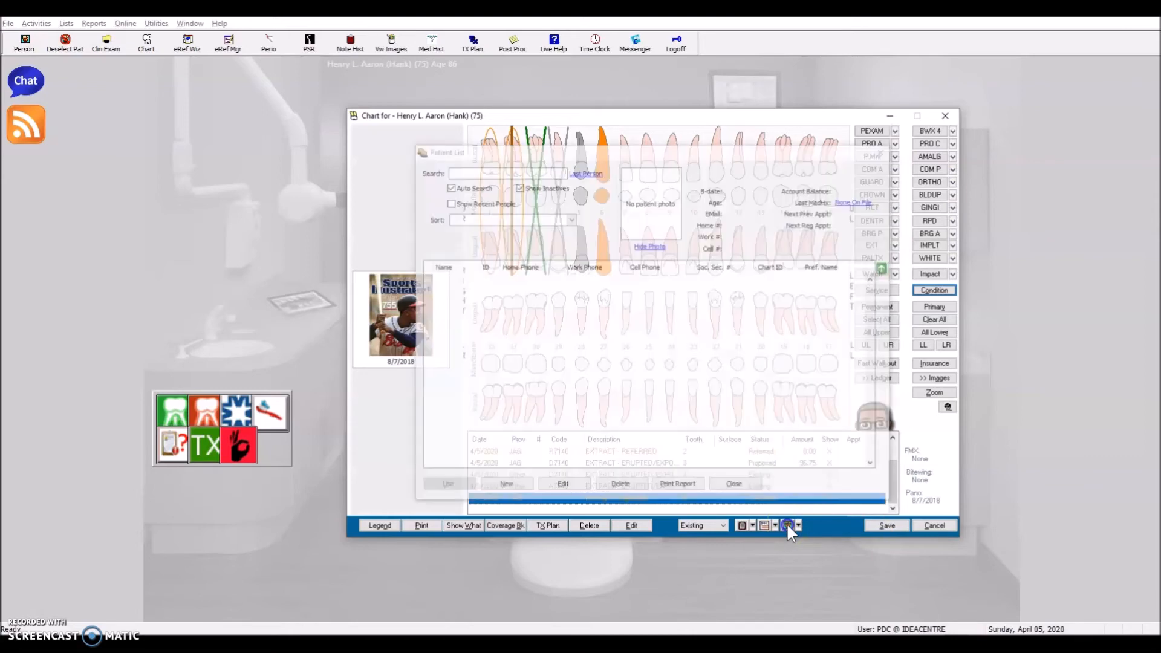
click(447, 170)
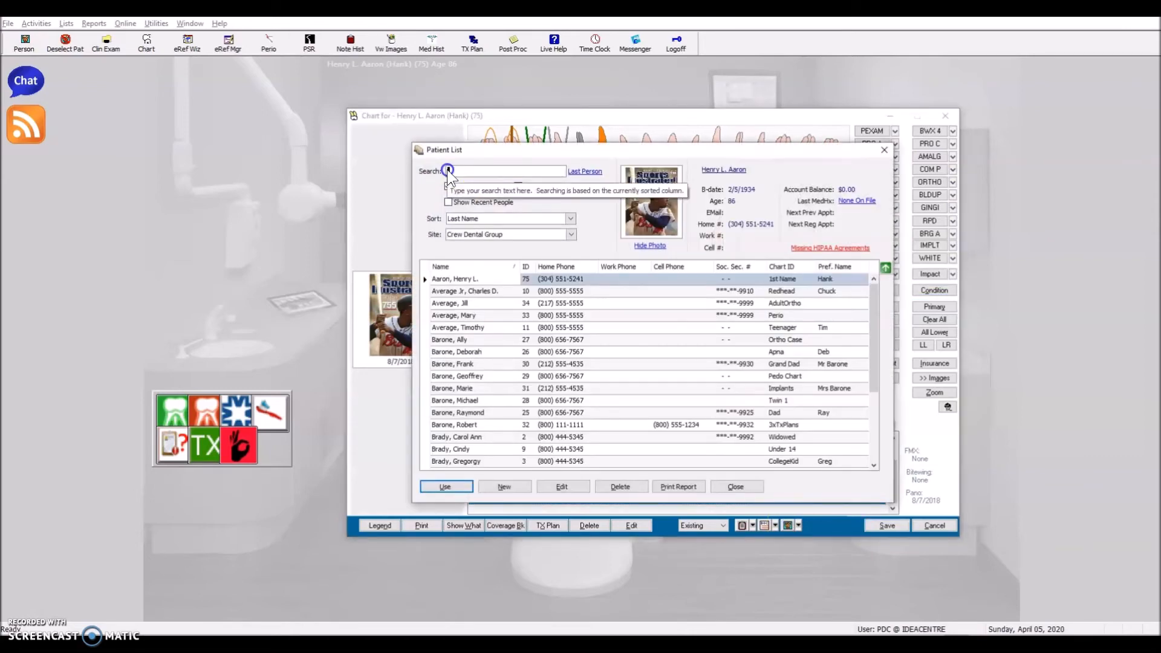
click(482, 296)
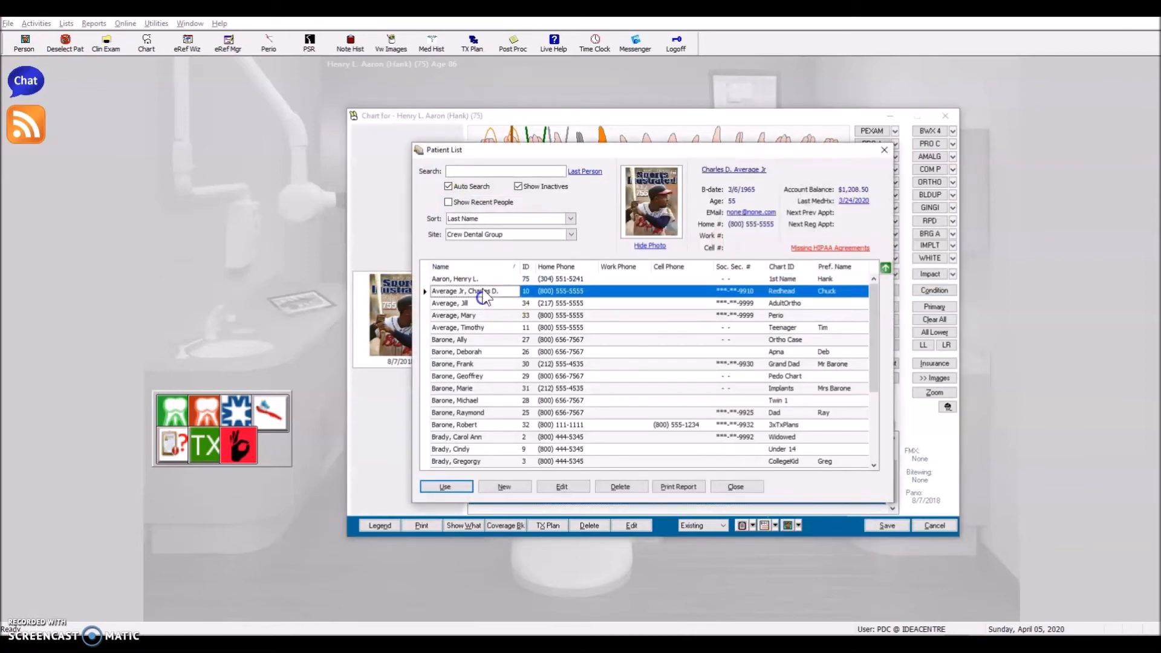
click(446, 487)
click(684, 356)
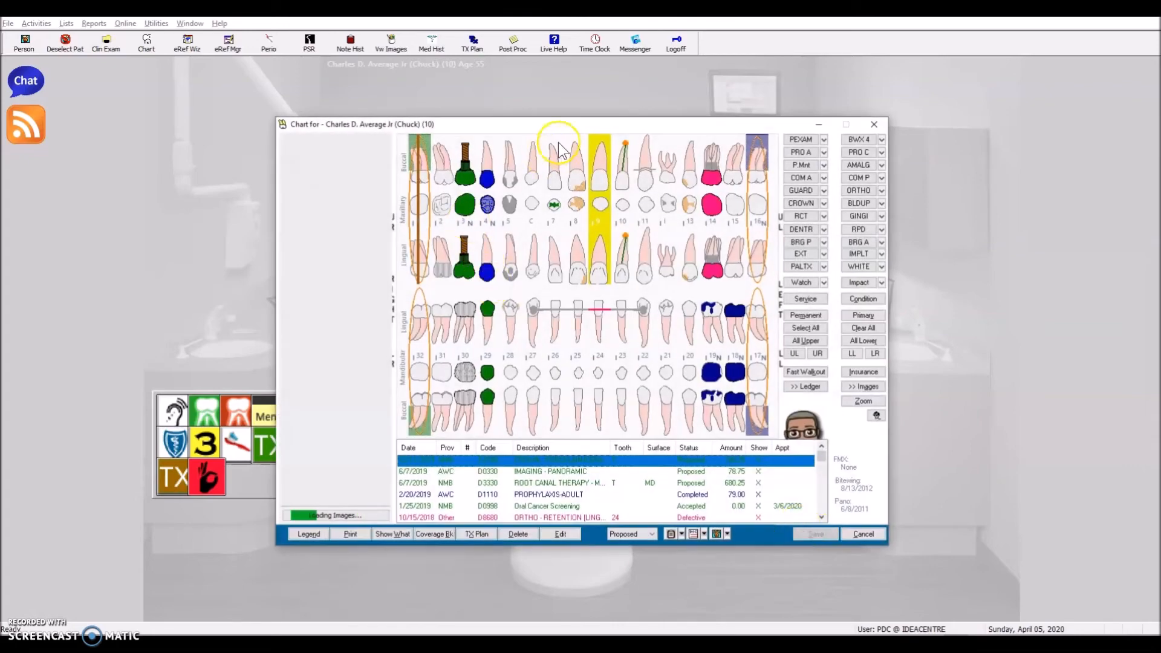
drag(569, 124, 591, 113)
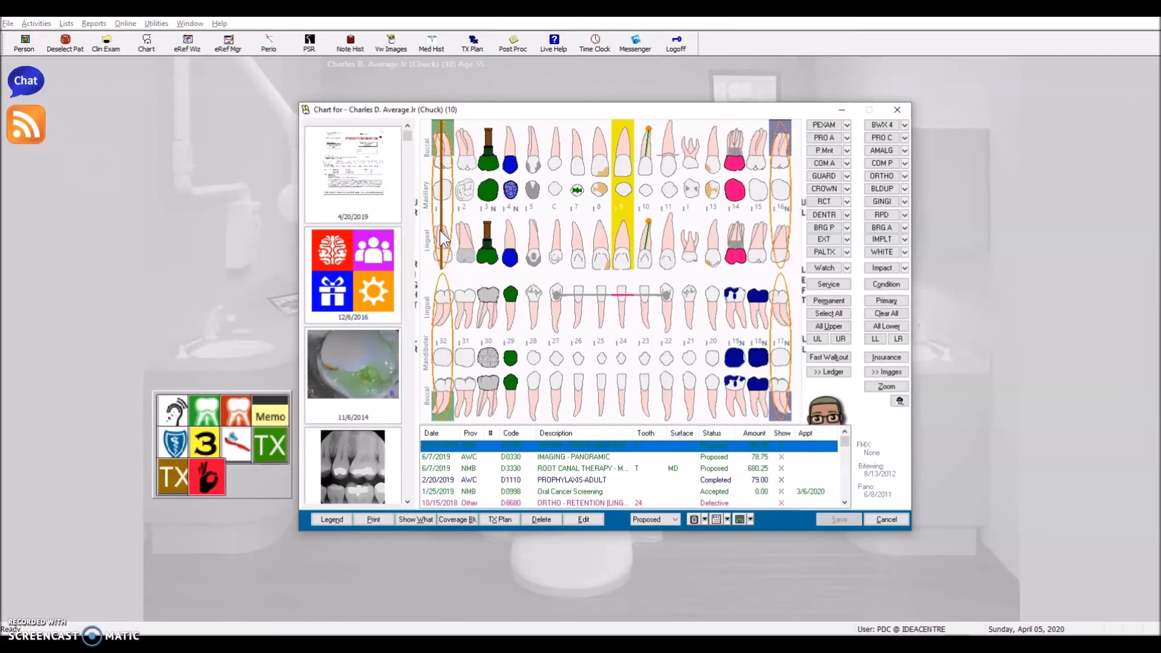
Filter the images to tooth 1, view the Surgical Referral Form dated 8/4/2010, and close it
click(446, 183)
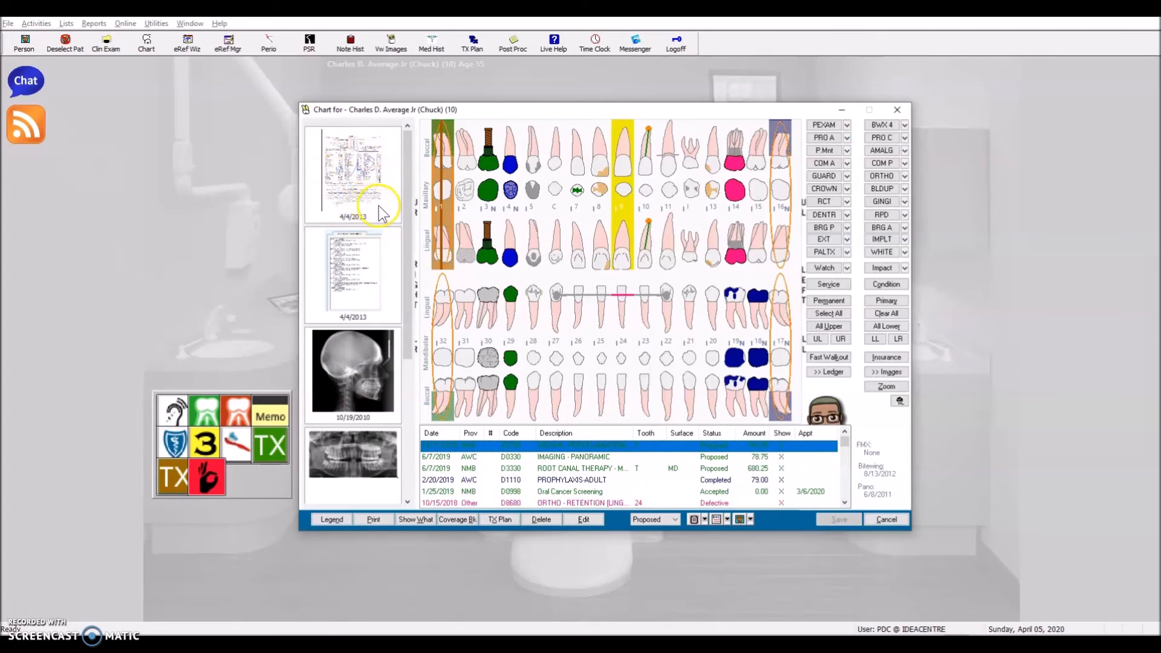
scroll(380, 205, down, 3)
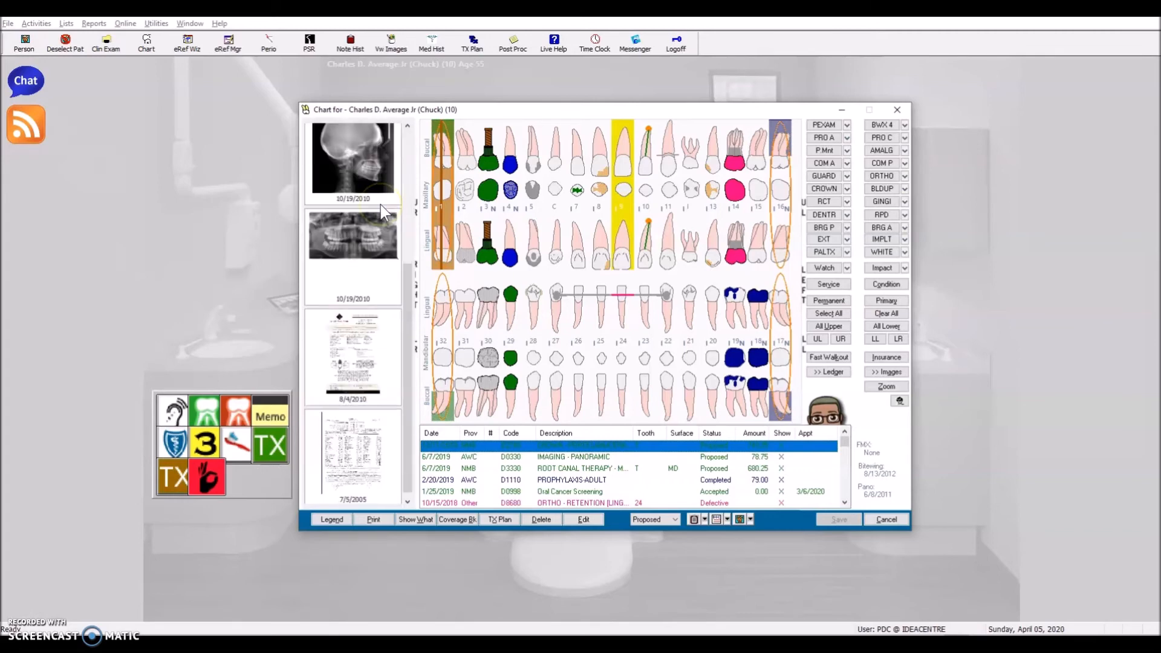
click(351, 350)
double_click(377, 359)
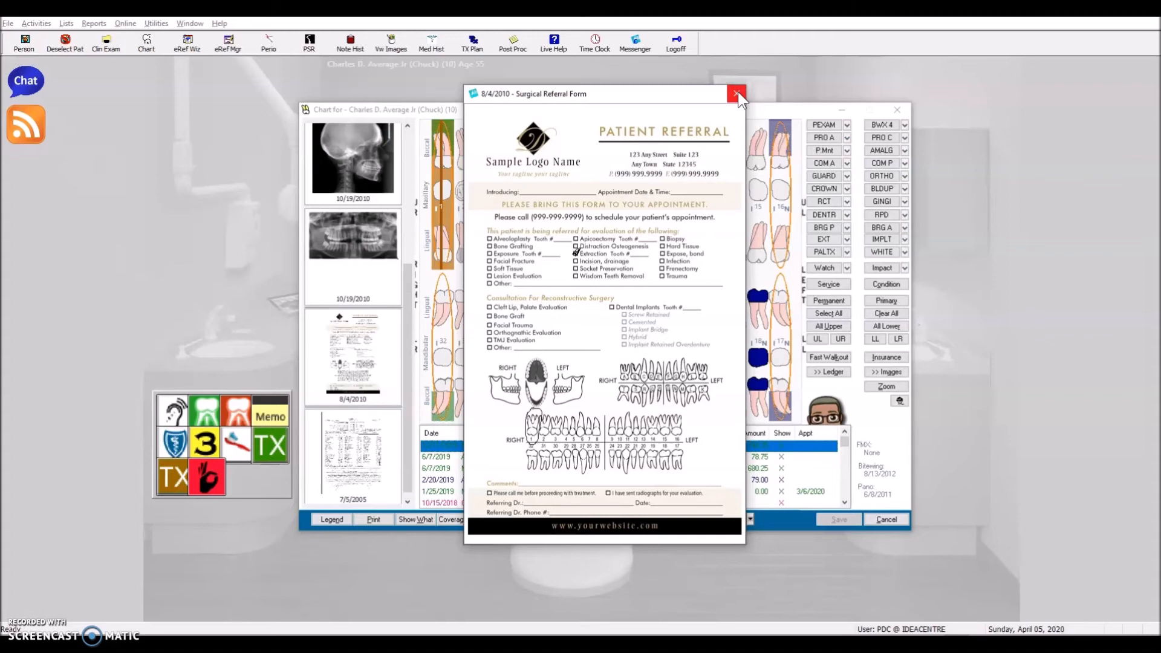
click(737, 93)
Deselect tooth 1 and select tooth 3 to show that tooth's images
drag(393, 271, 376, 109)
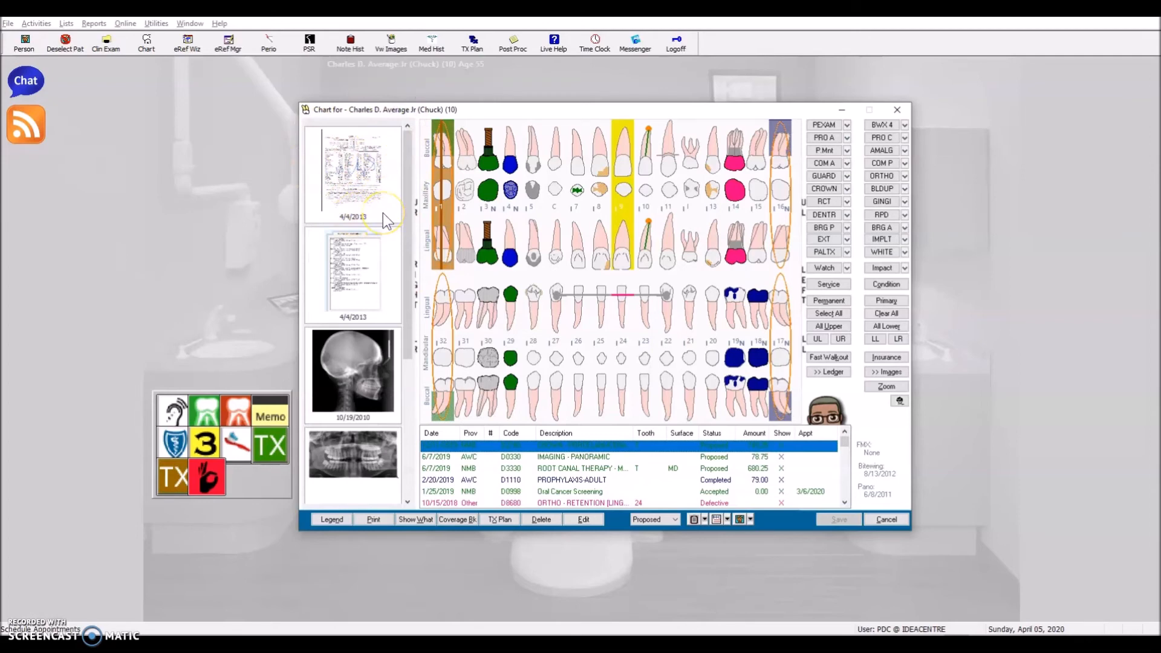
click(443, 210)
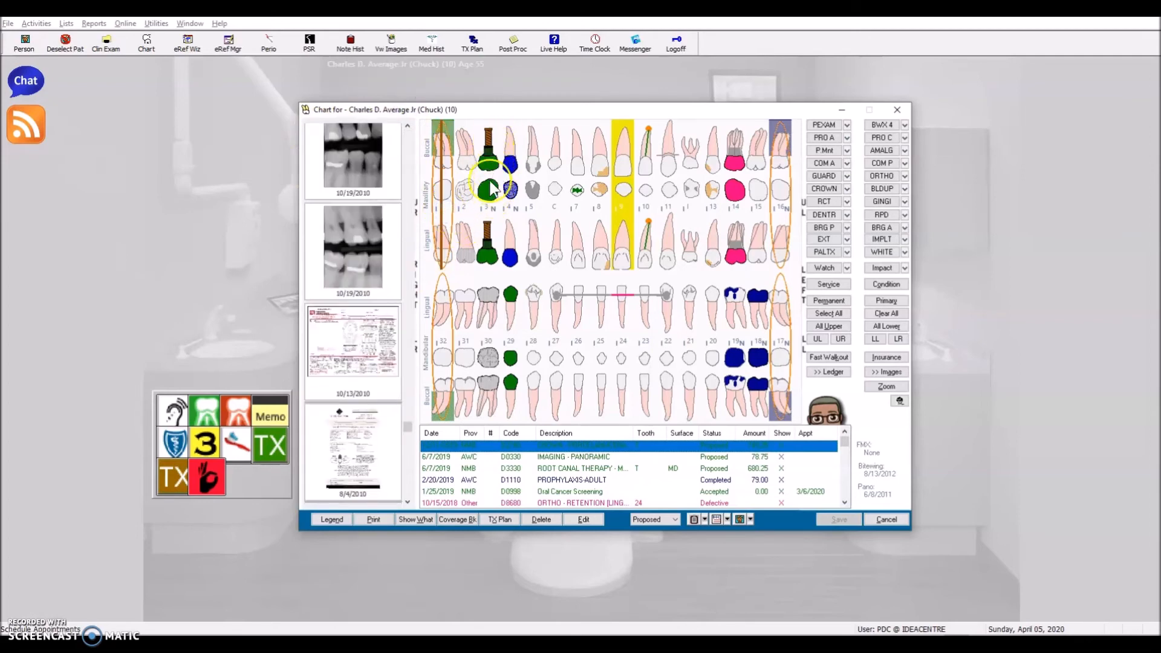
click(487, 130)
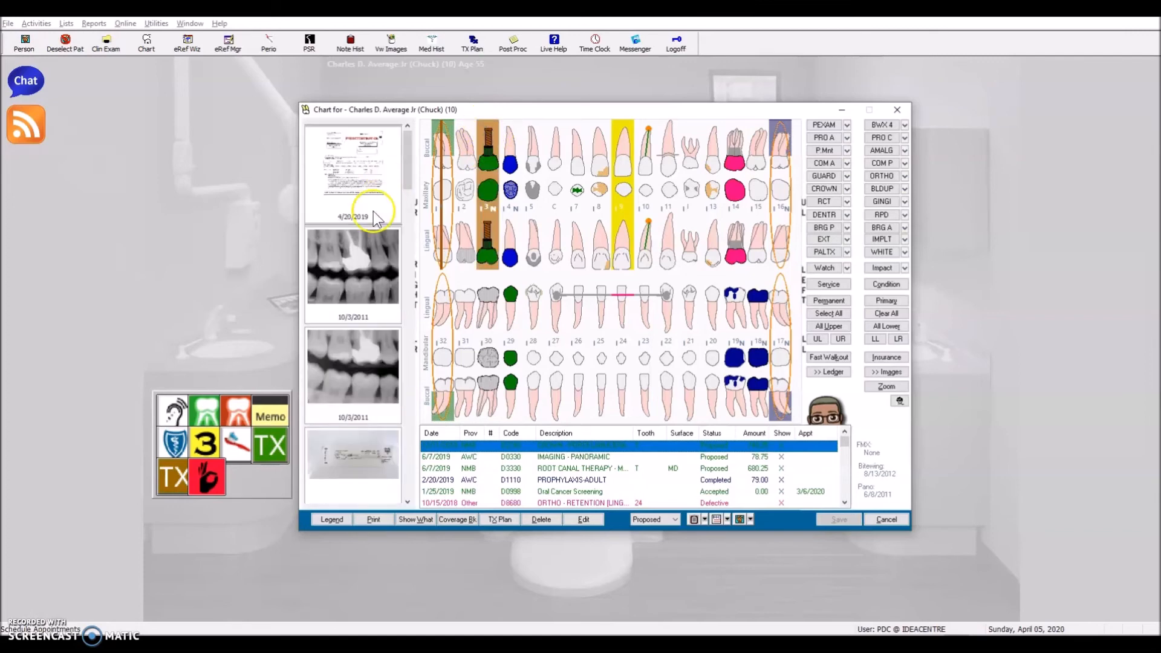
View the 3/29/2011 Implant Label image of tooth 3 at full size and close it
scroll(357, 327, down, 5)
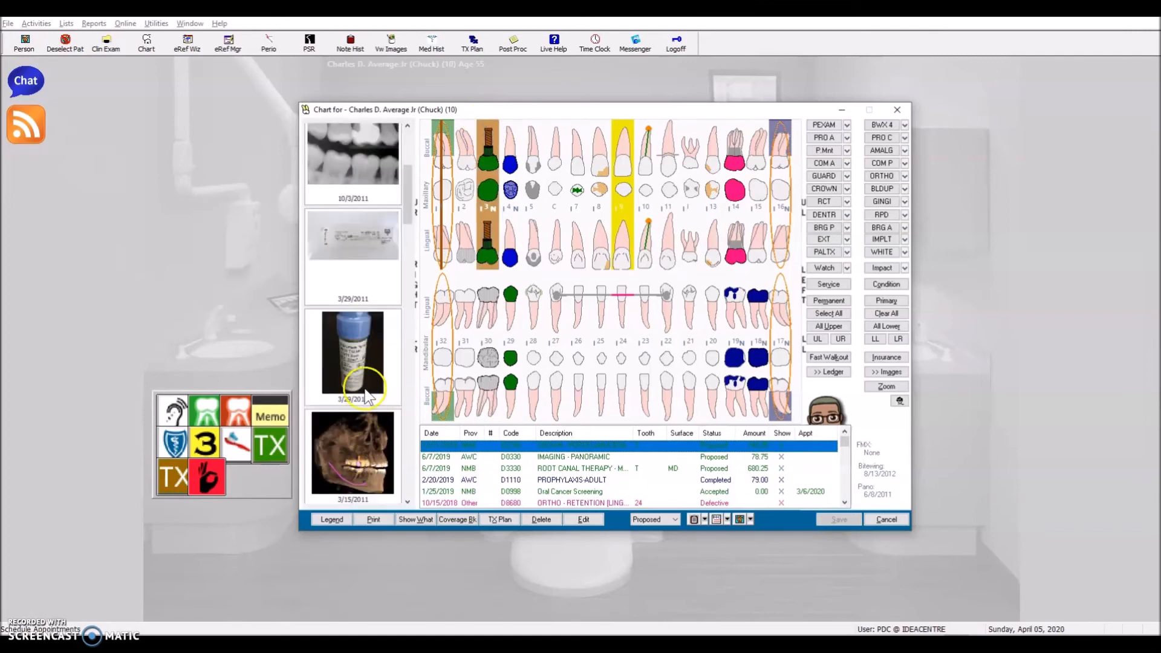
right_click(355, 357)
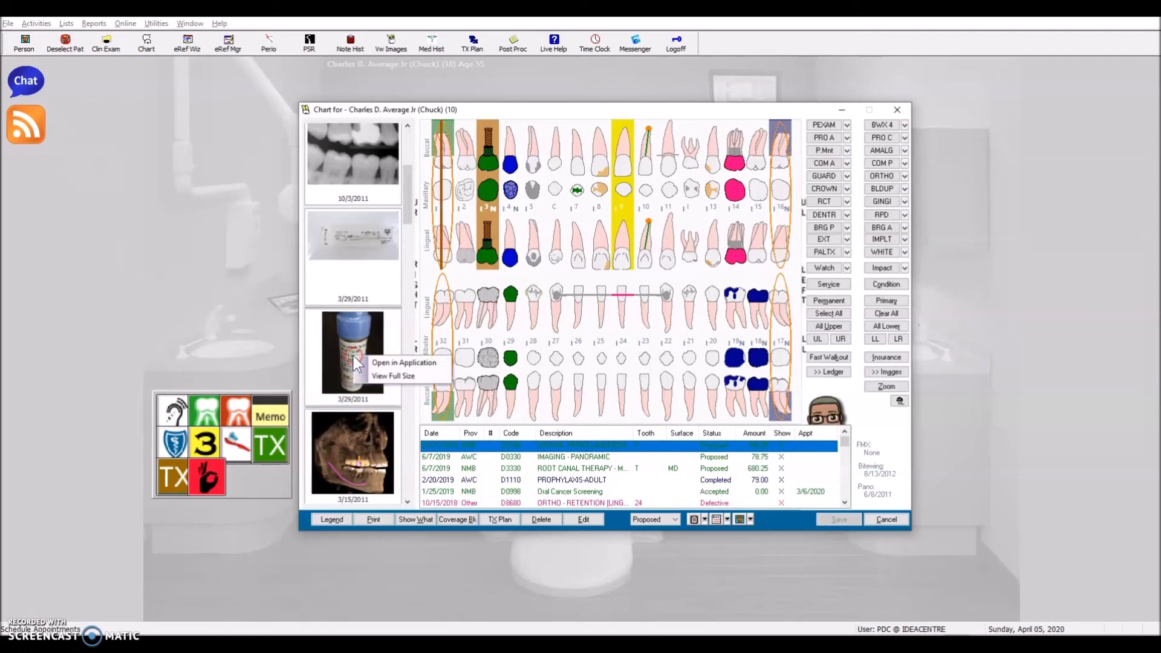
click(393, 377)
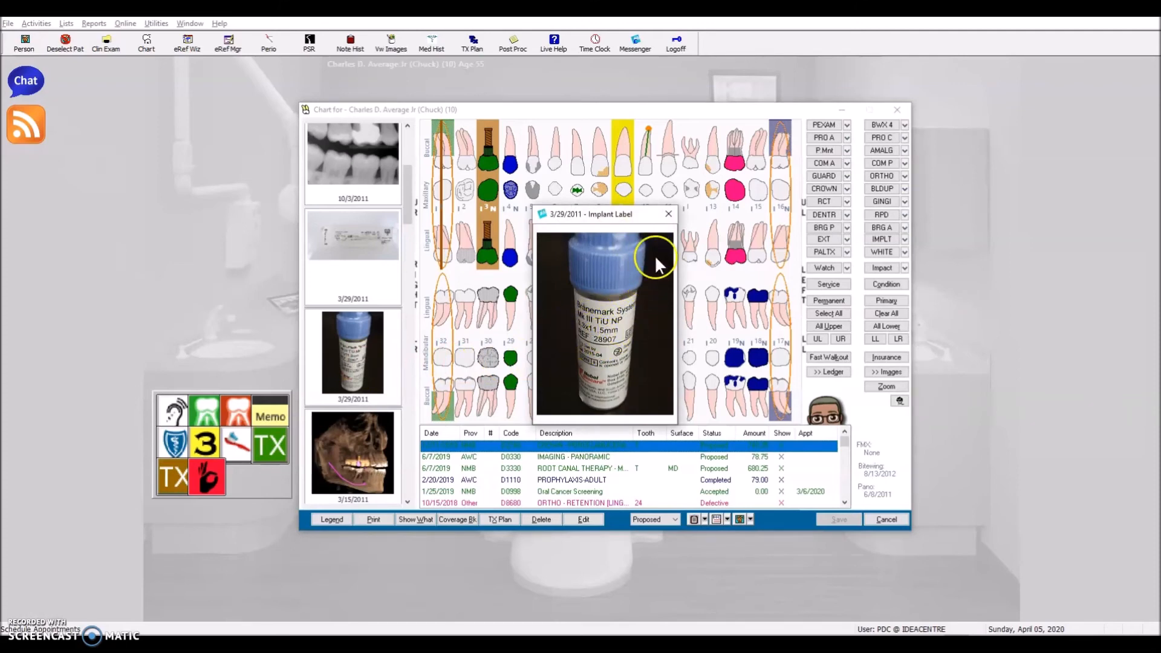
click(669, 213)
View the 3/29/2011 Implant Abutment Package Scan at full size, close it, and deselect tooth 3
right_click(361, 238)
click(400, 255)
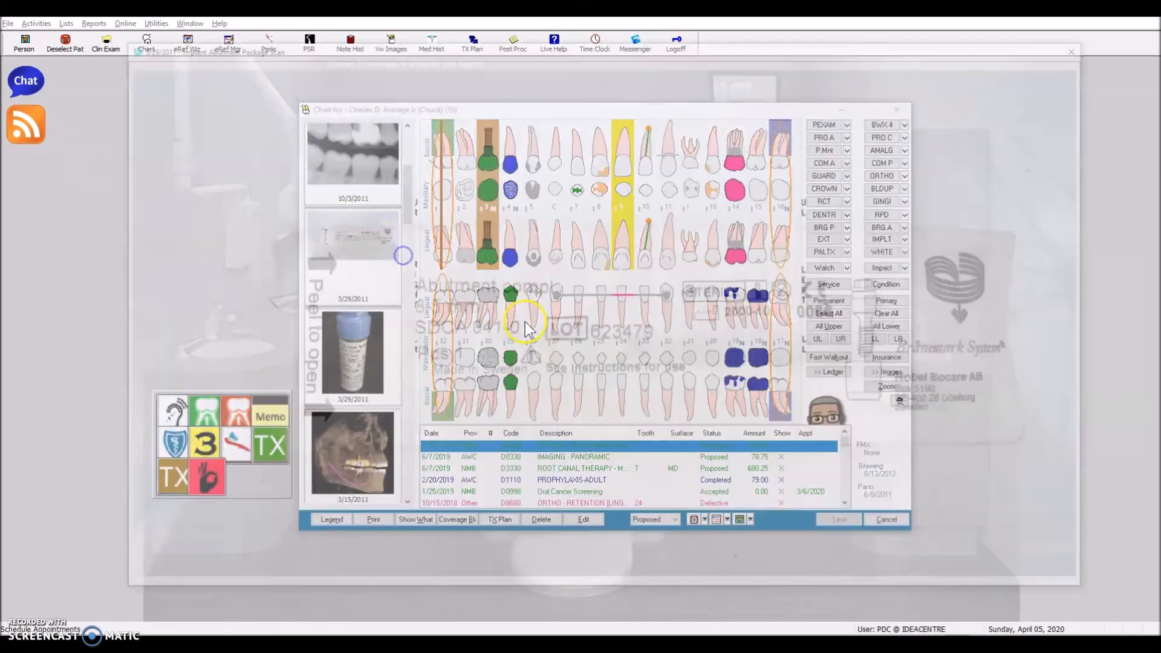
click(1087, 44)
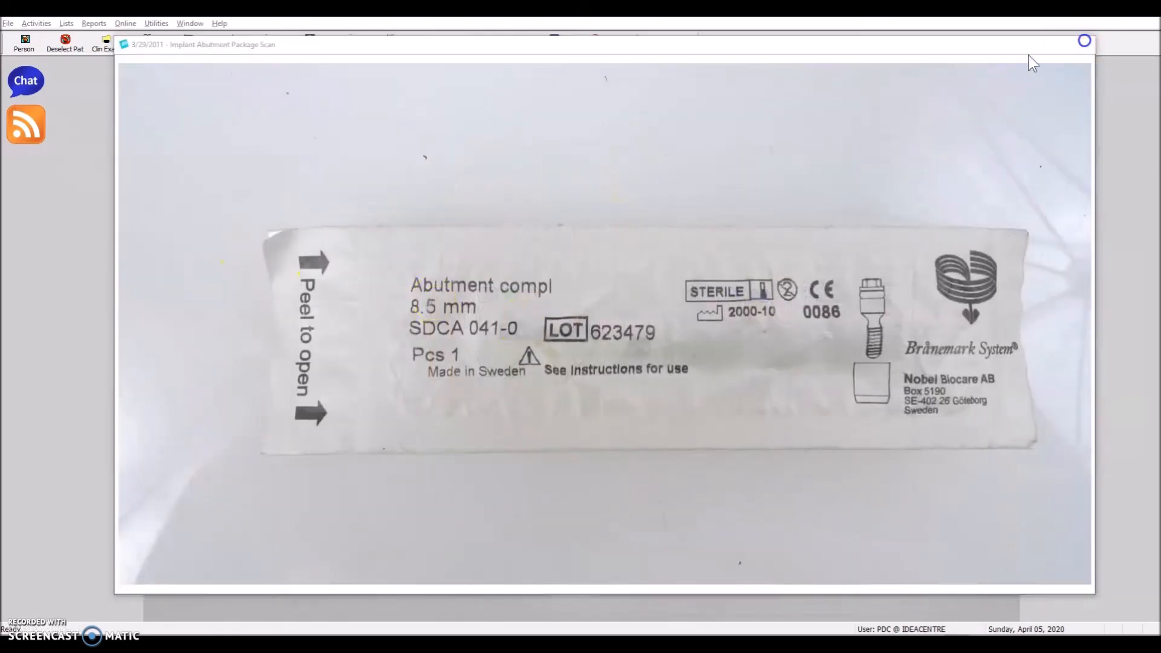
drag(408, 196, 411, 163)
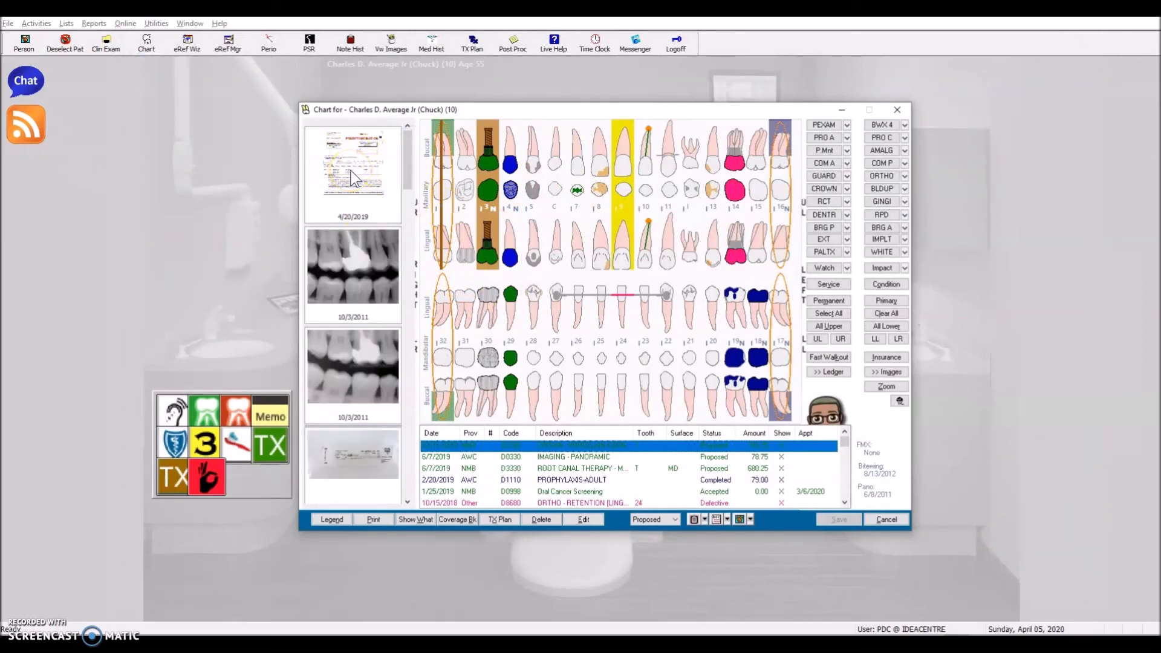
click(491, 250)
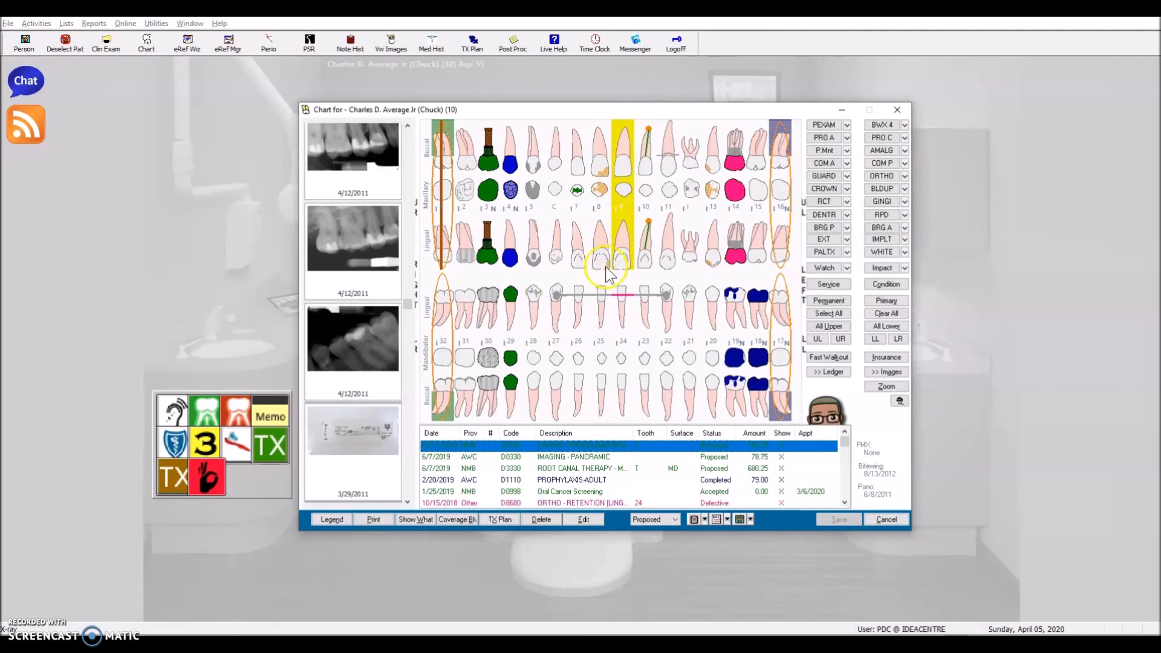
Open the watch entry on tooth 9, review its watched surfaces, and close it
right_click(623, 241)
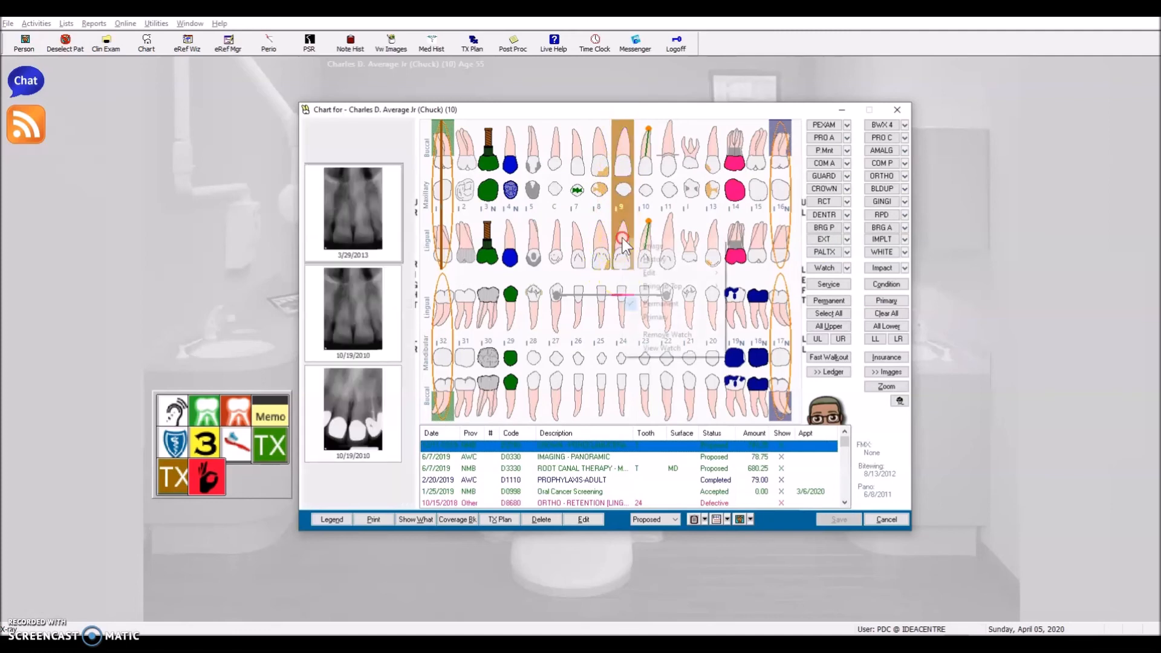
click(677, 350)
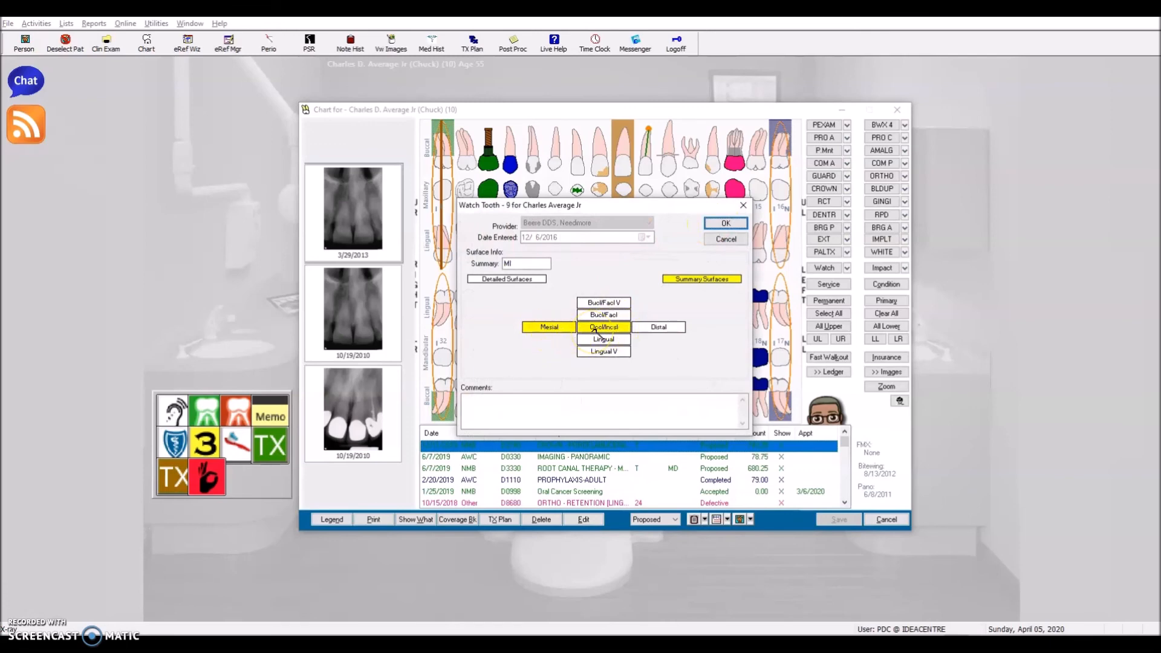
click(582, 332)
click(605, 330)
click(726, 224)
click(601, 185)
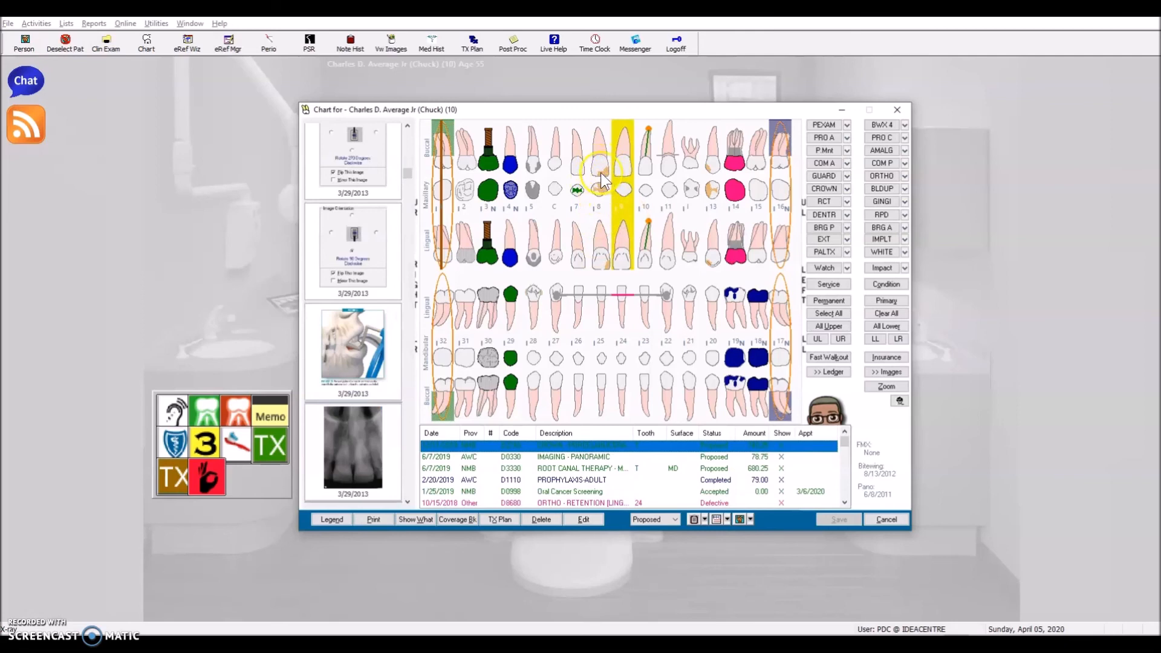
Open tooth 8's 12/6/2016 Watch Tooth condition, view its detailed surfaces, cancel without saving, and deselect the tooth
right_click(601, 197)
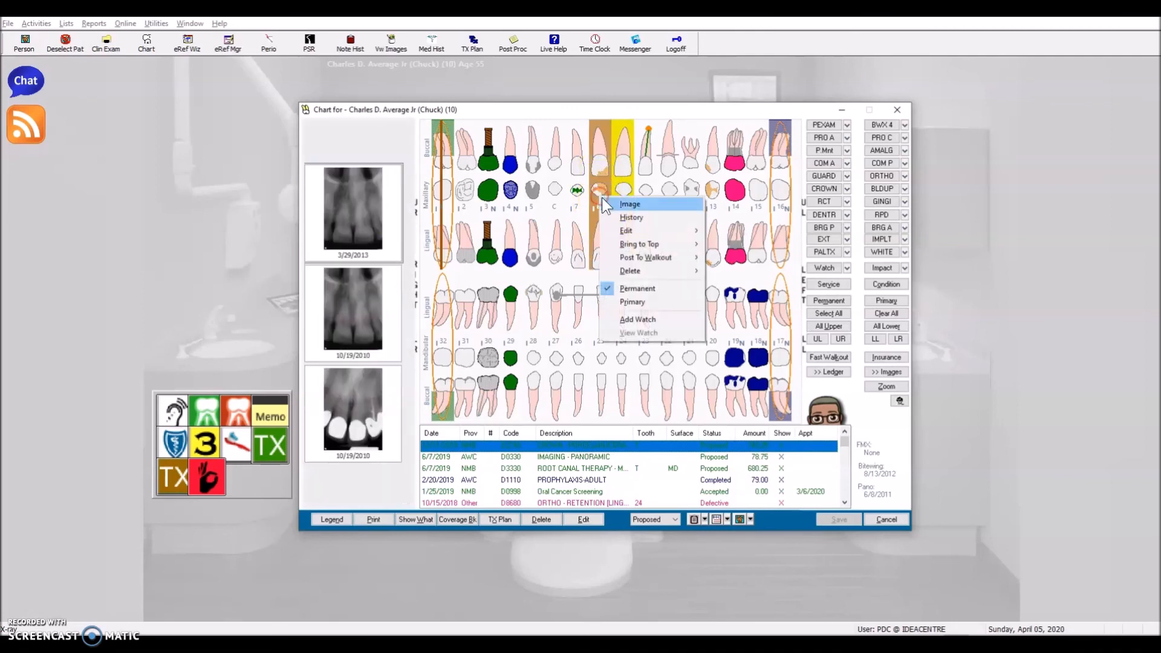
mouse_move(641, 231)
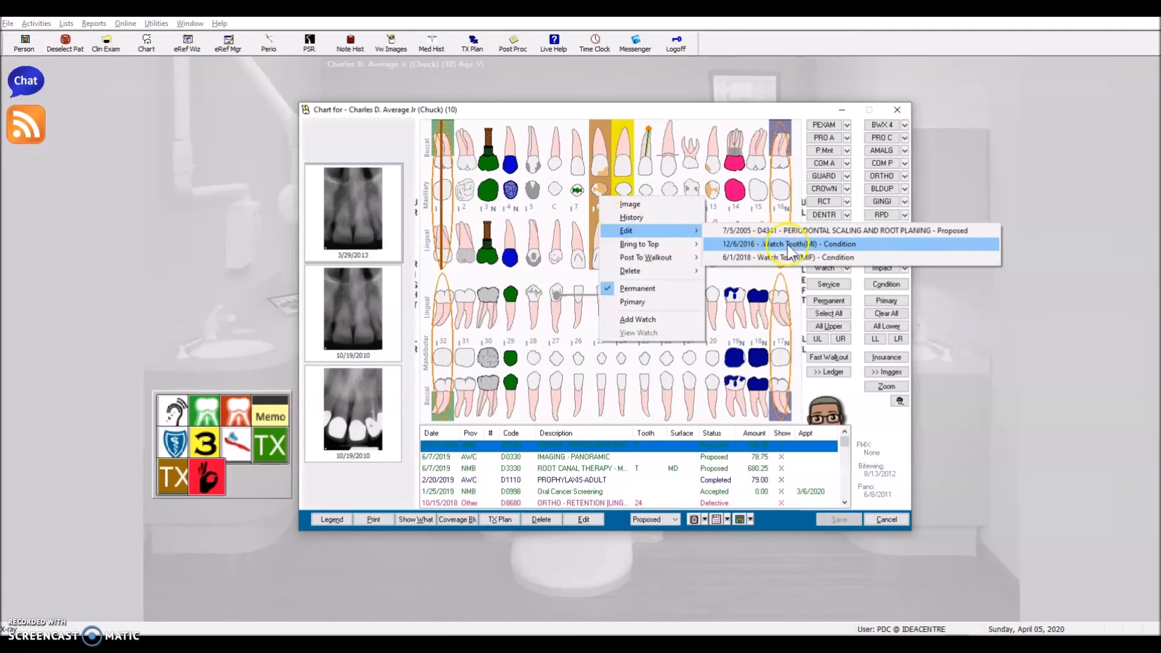
click(842, 244)
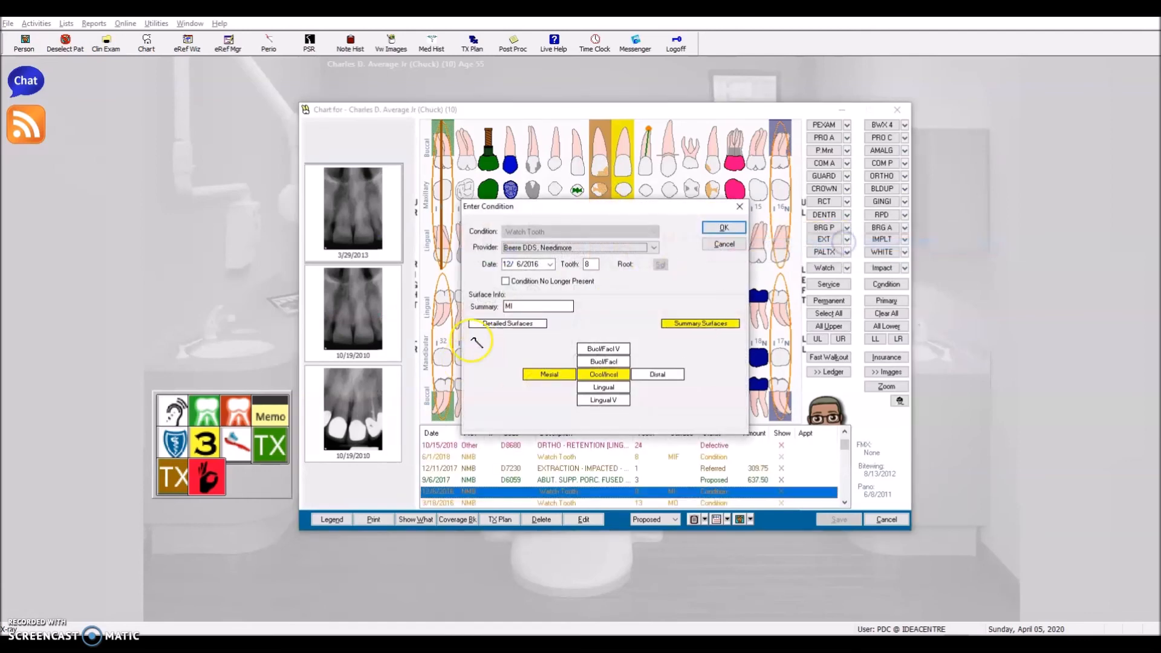
click(511, 324)
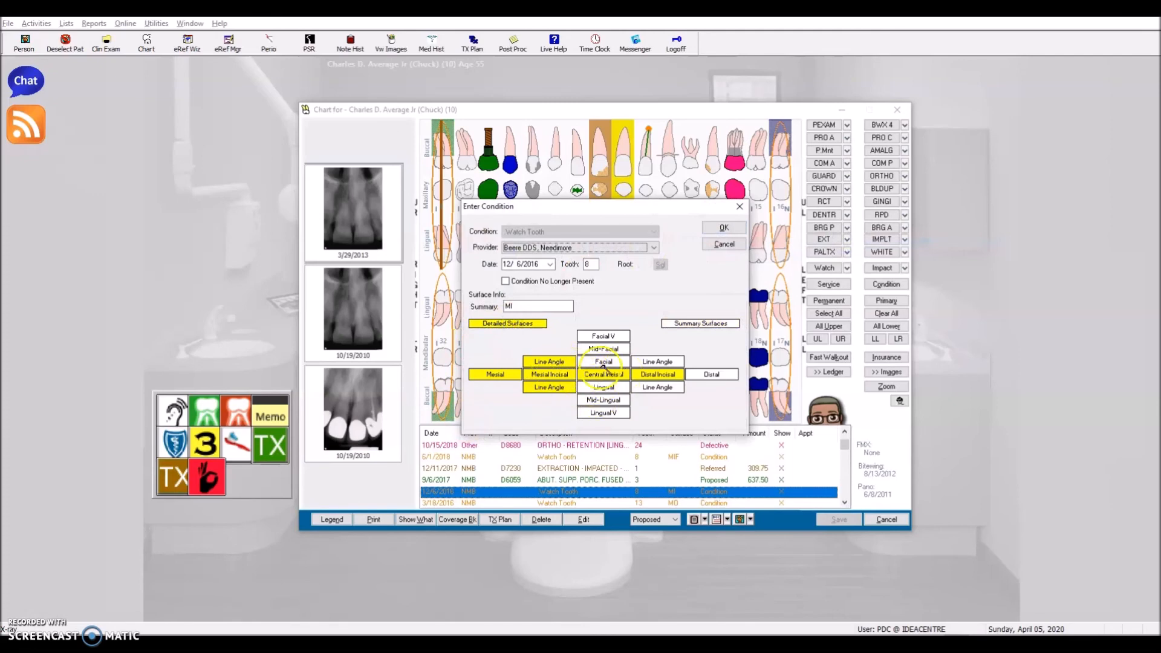
click(724, 245)
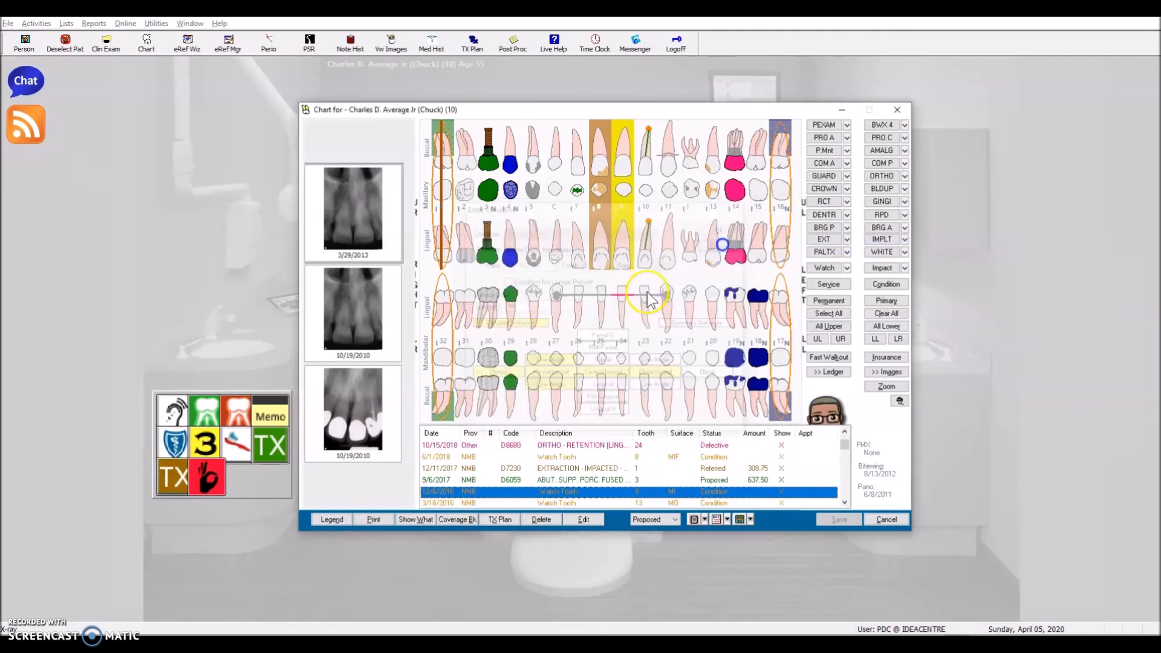
click(621, 228)
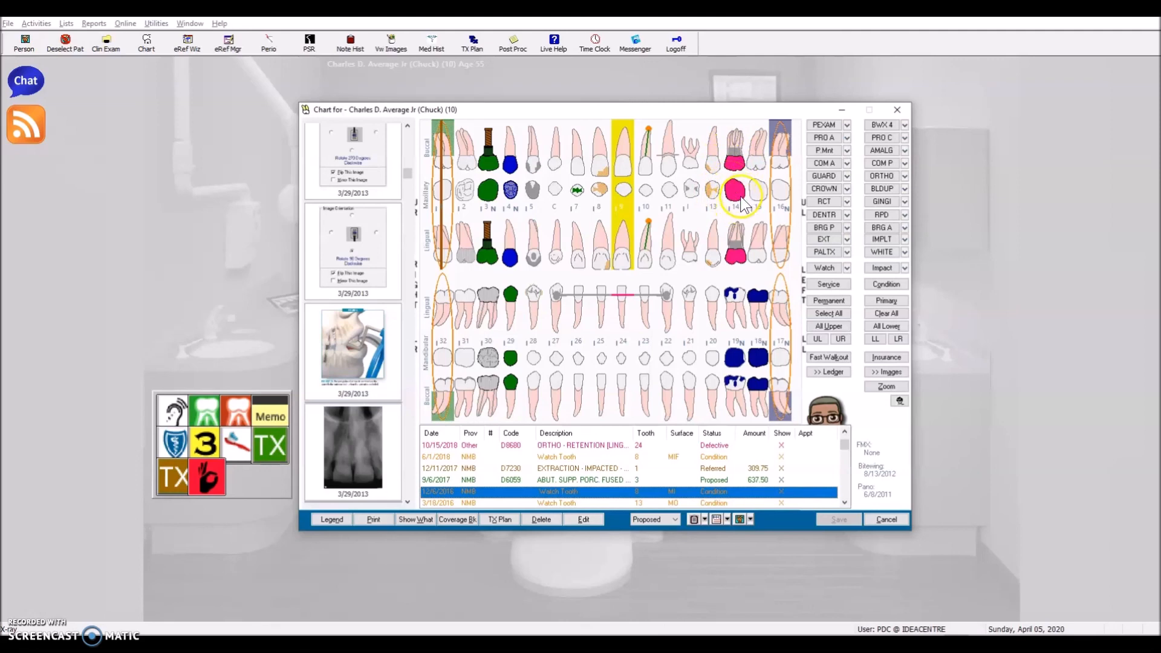
Set the chart display to include perio items, with Pocket Depth and Bleeding/Suppuration excluded and GM and MGJ kept
click(412, 519)
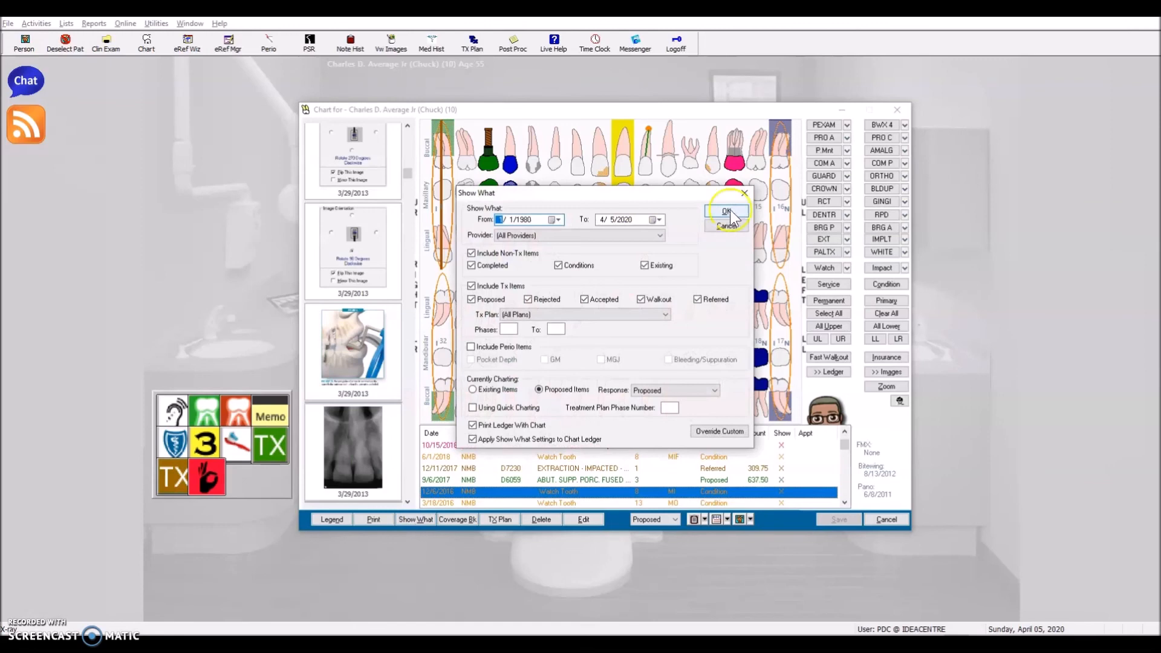
click(496, 351)
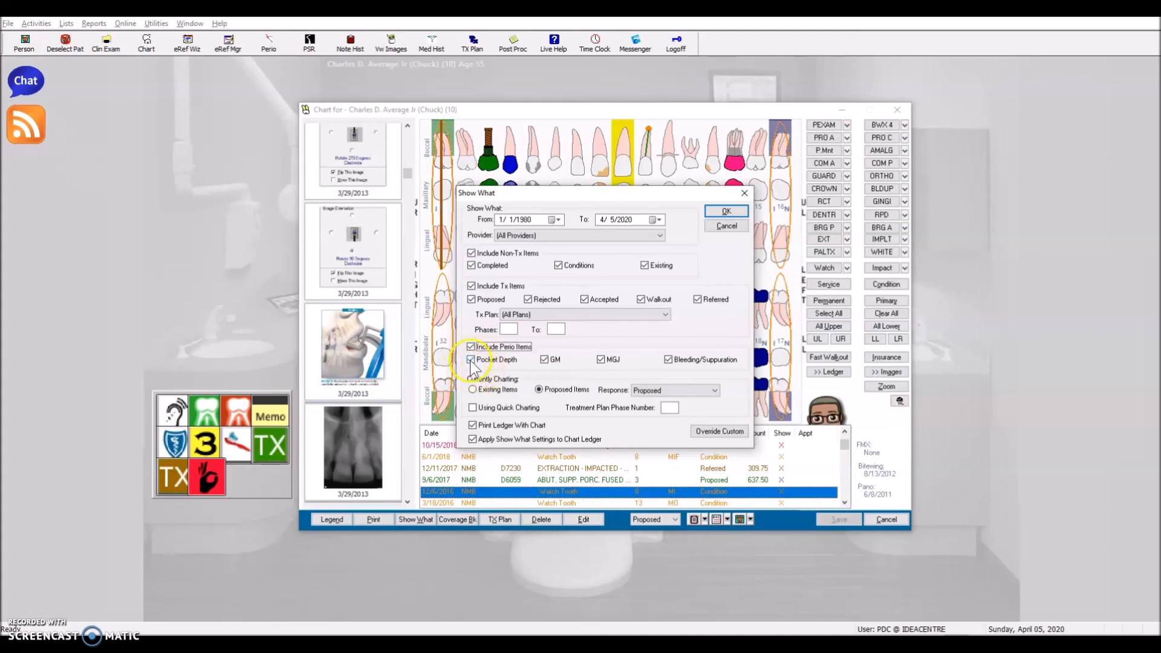
click(471, 360)
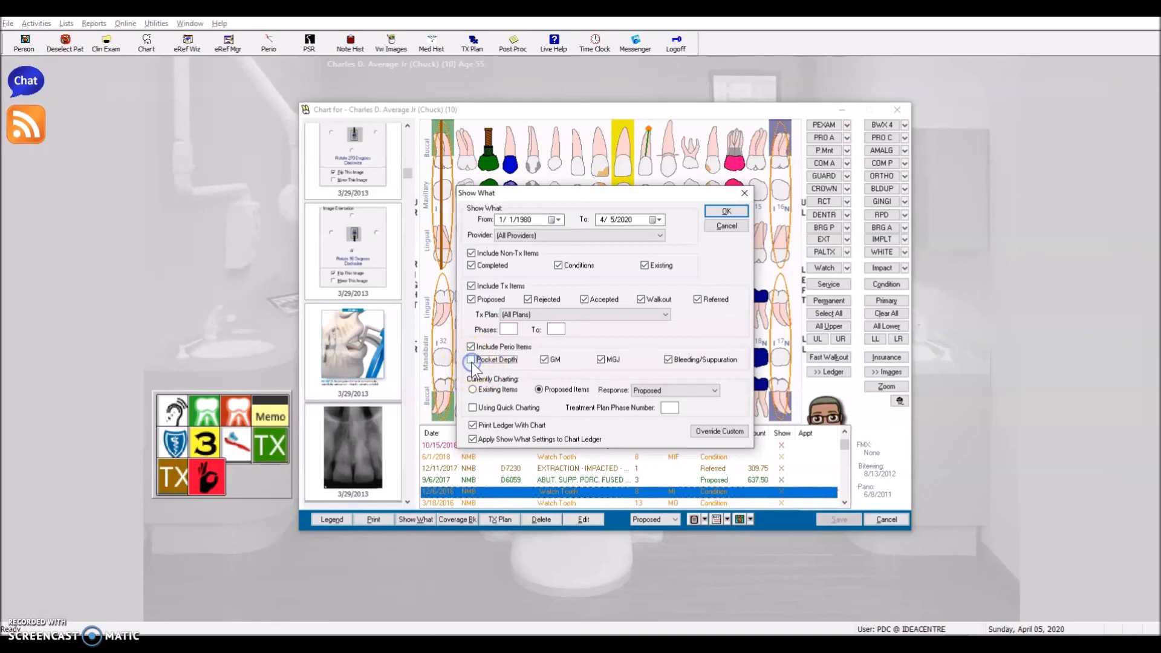
click(670, 360)
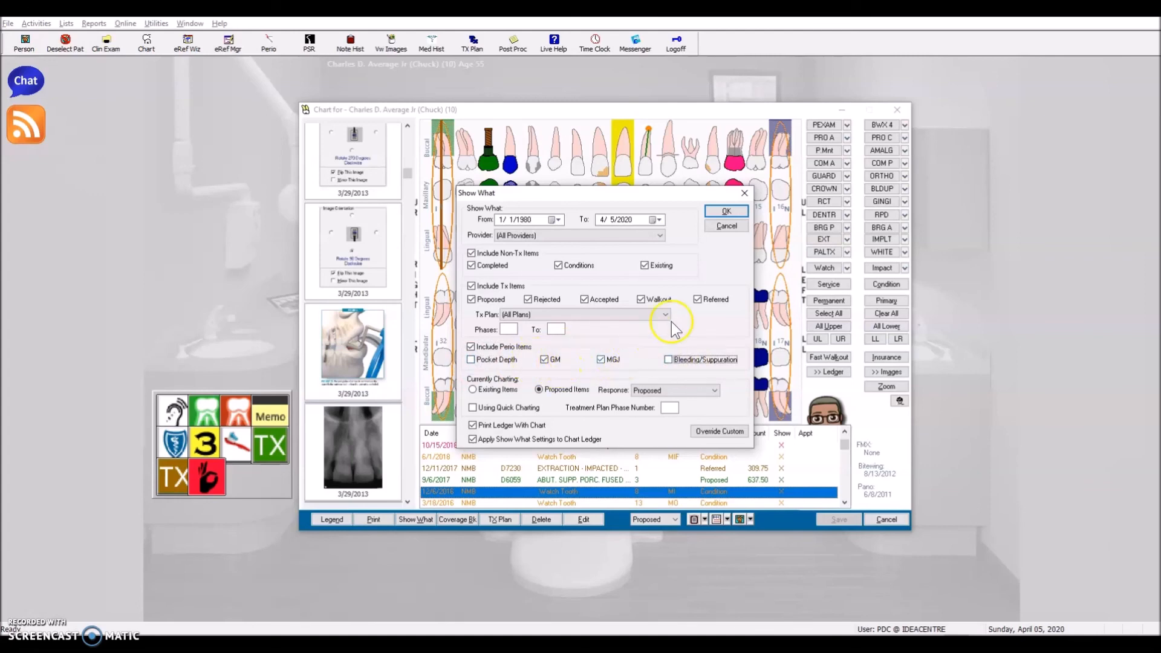
click(721, 210)
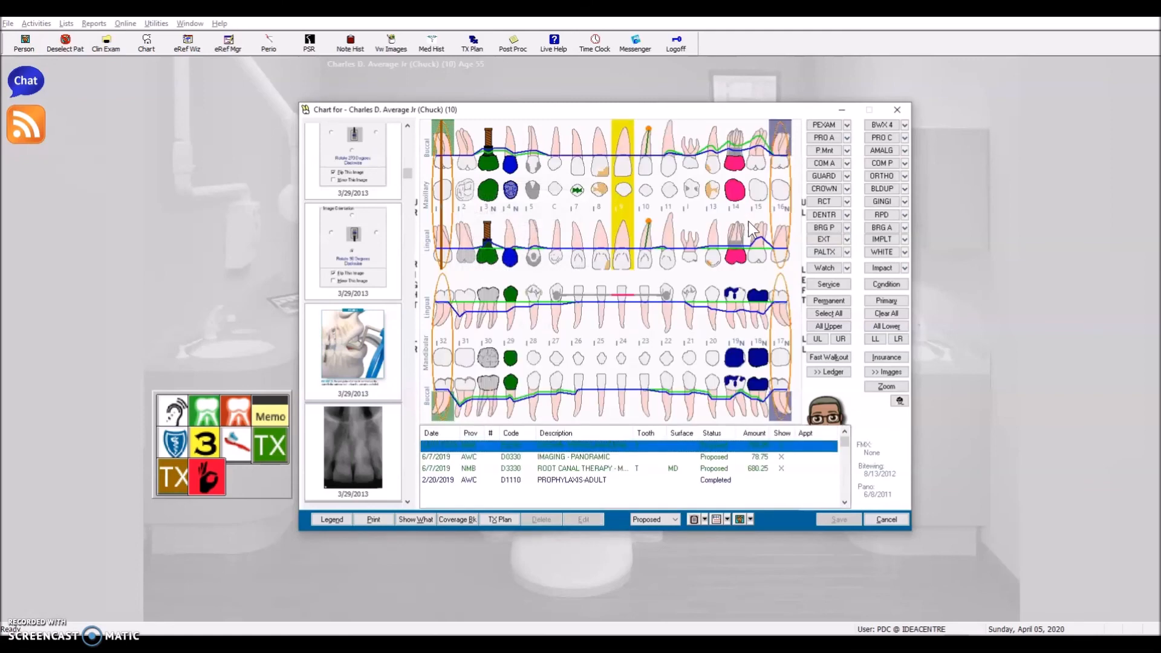